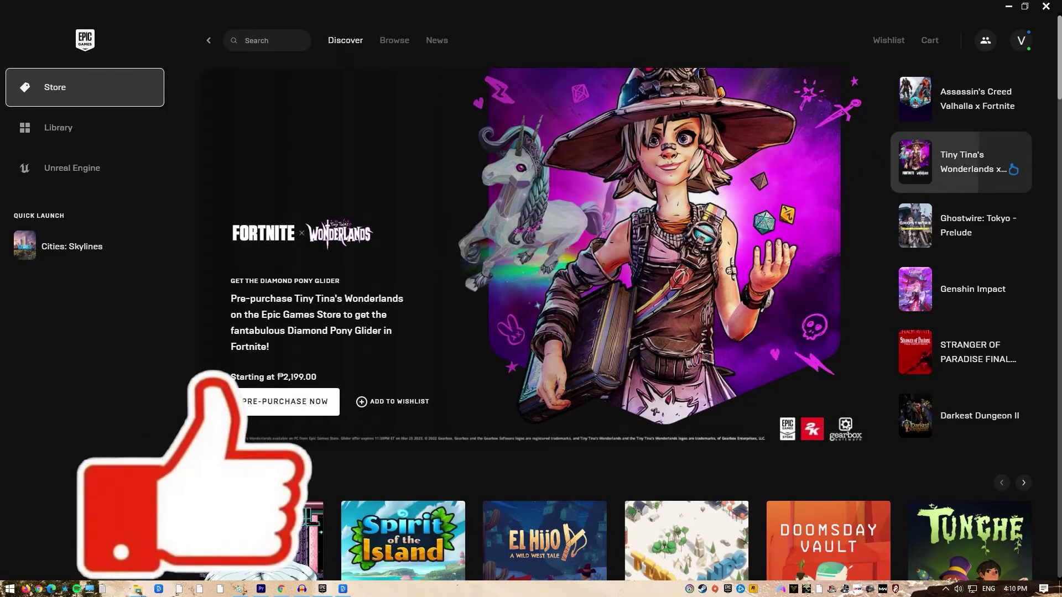
Scroll the Store home down to Free Games and open the Cities: Skylines card.
{"action": "scroll", "coordinate": [615, 324], "scroll_direction": "down", "scroll_amount": 6}
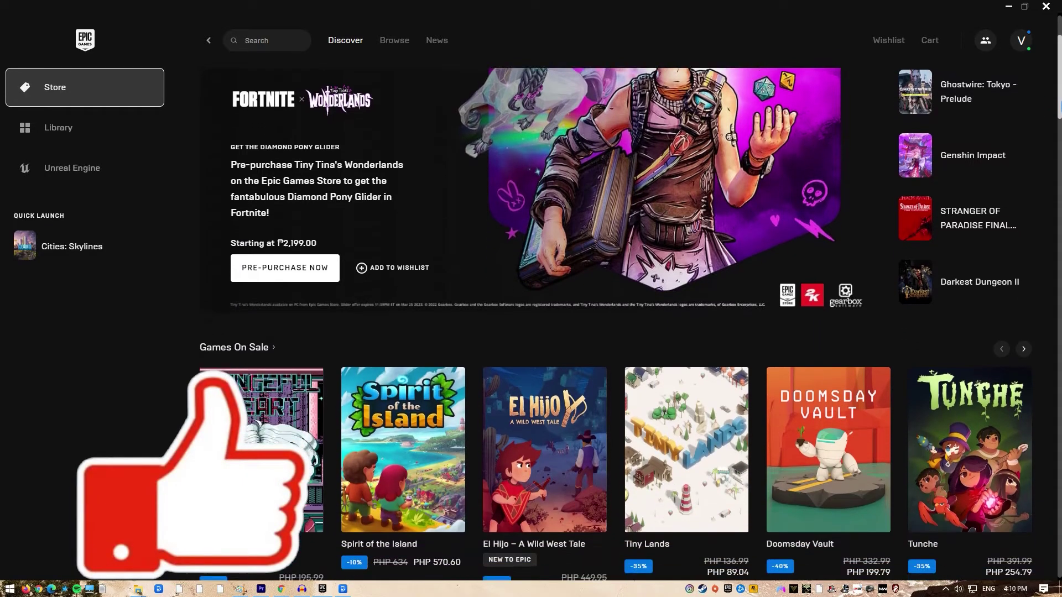
{"action": "scroll", "coordinate": [616, 324], "scroll_direction": "down", "scroll_amount": 6}
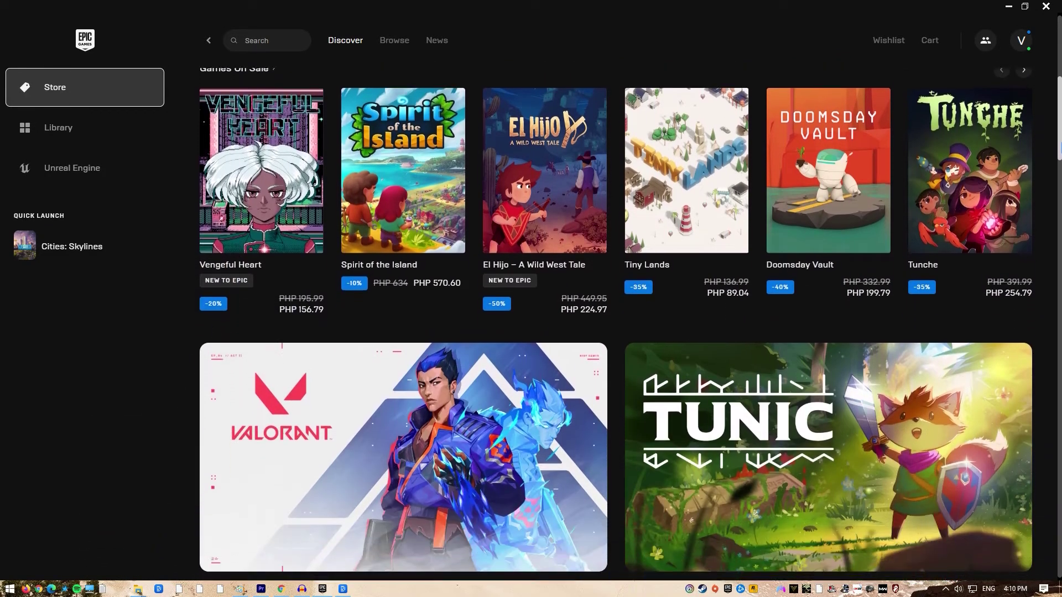
{"action": "scroll", "coordinate": [616, 324], "scroll_direction": "down", "scroll_amount": 4}
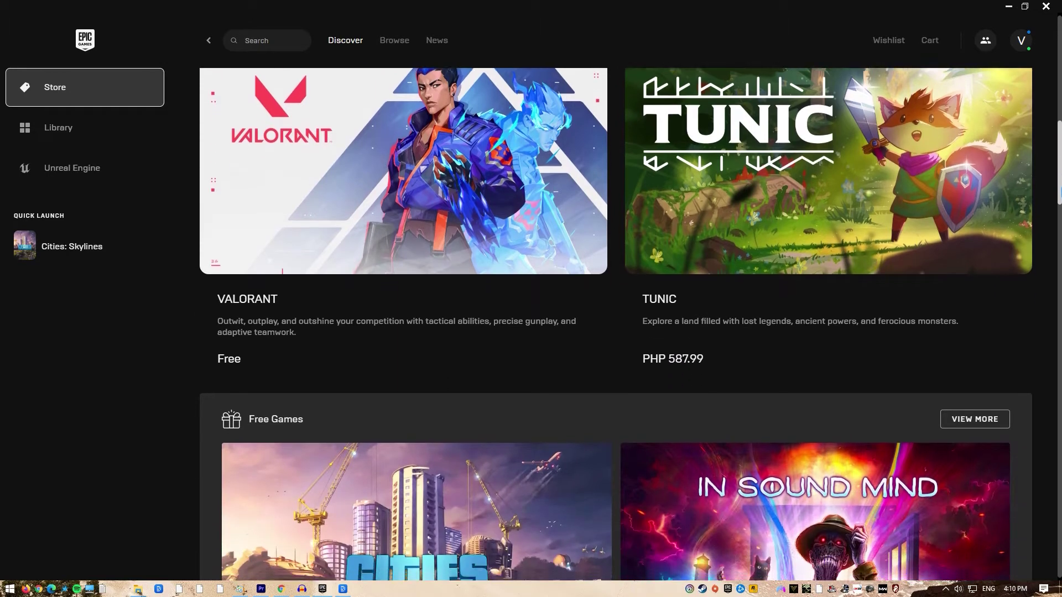
{"action": "scroll", "coordinate": [615, 324], "scroll_direction": "down", "scroll_amount": 3}
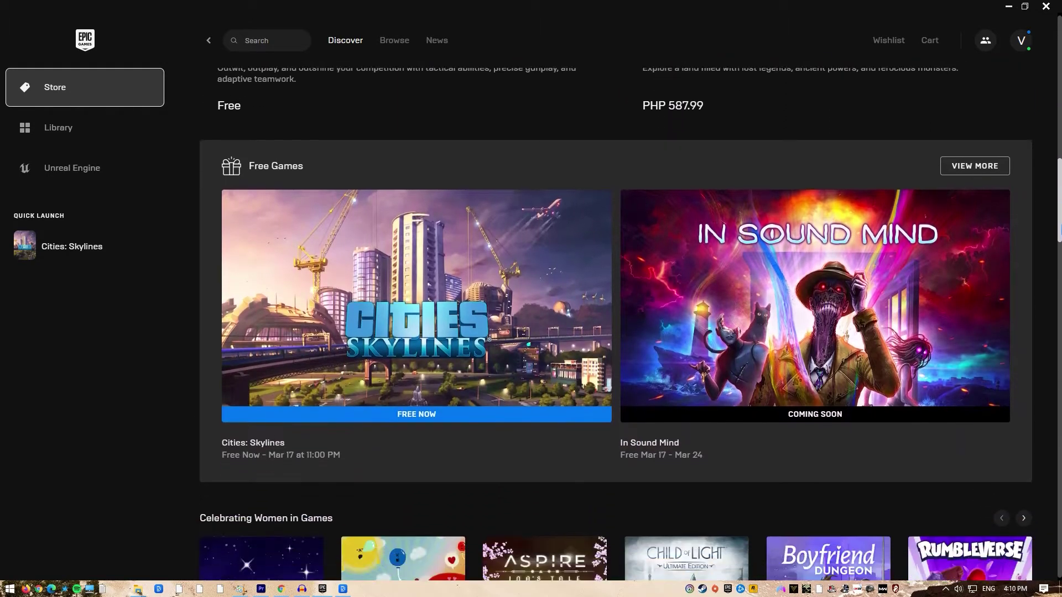
{"action": "scroll", "coordinate": [1044, 280], "scroll_direction": "down", "scroll_amount": 1}
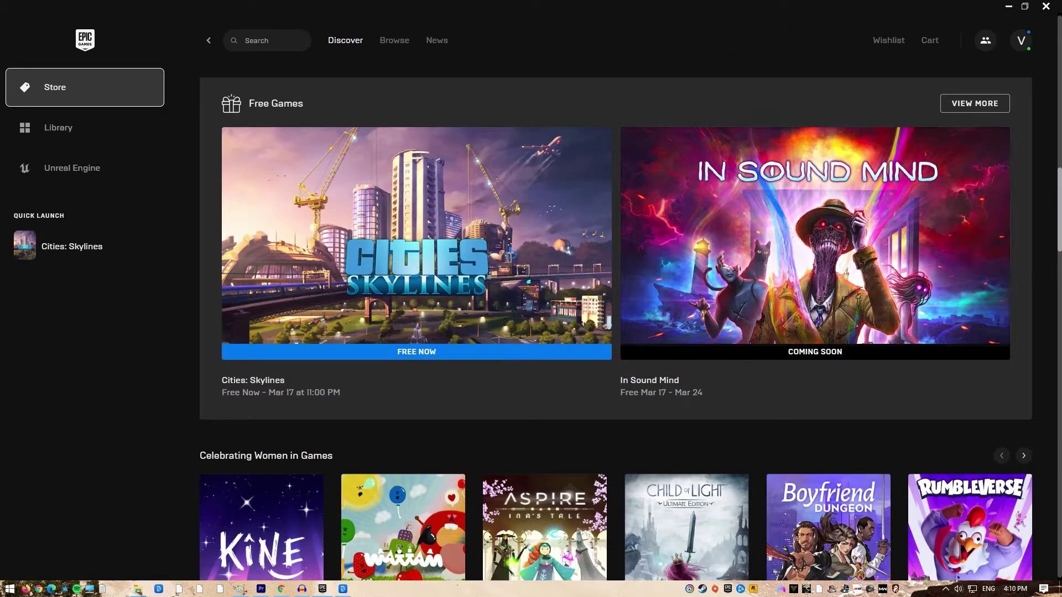
{"action": "left_click", "coordinate": [419, 234]}
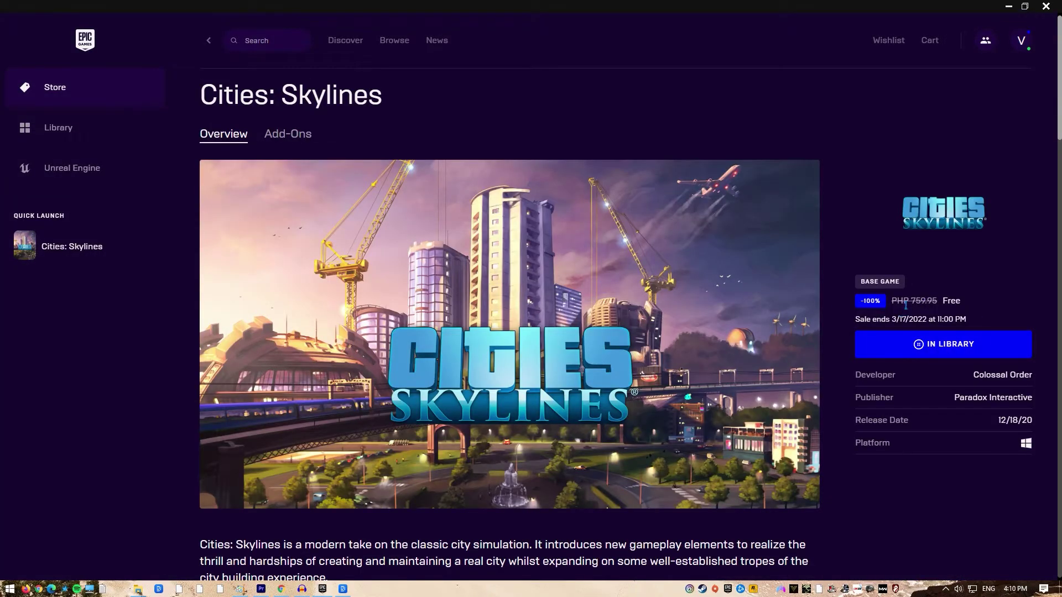
Highlight the original PHP 759.95 price, then clear the highlight.
{"action": "left_click_drag", "start_coordinate": [892, 301], "coordinate": [944, 299]}
{"action": "left_click", "coordinate": [953, 299]}
{"action": "left_click", "coordinate": [994, 305]}
Scroll down through the Cities: Skylines description and Add-Ons section.
{"action": "scroll", "coordinate": [984, 304], "scroll_direction": "down", "scroll_amount": 5}
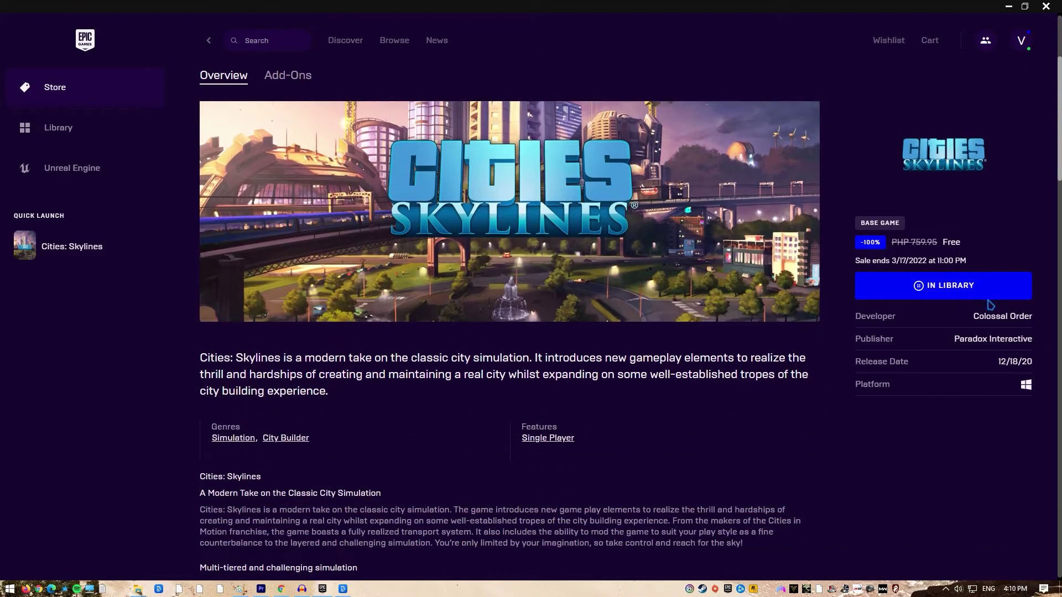
{"action": "scroll", "coordinate": [981, 305], "scroll_direction": "down", "scroll_amount": 5}
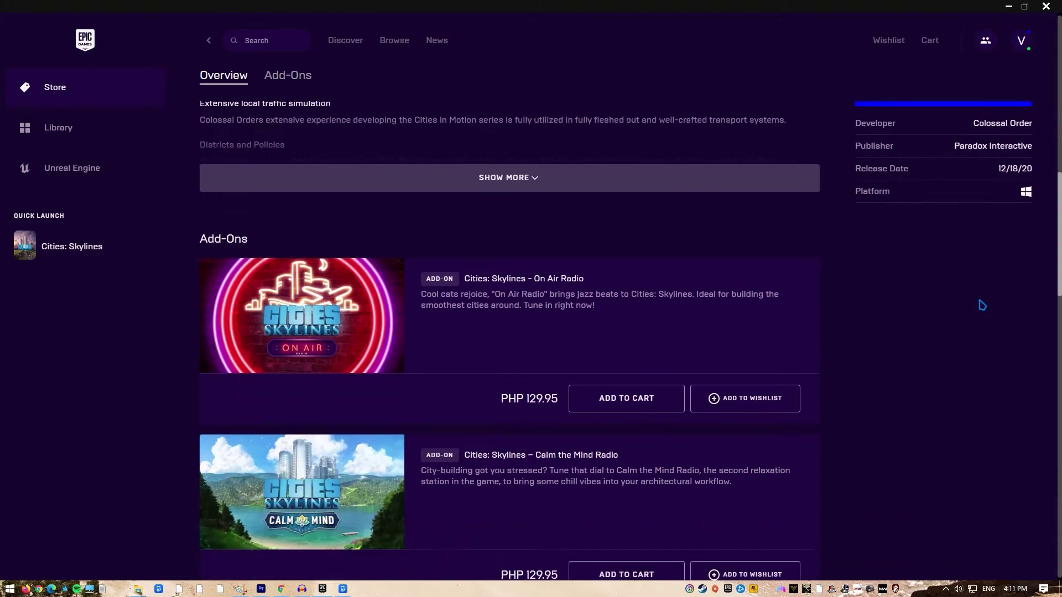
{"action": "scroll", "coordinate": [982, 305], "scroll_direction": "down", "scroll_amount": 1}
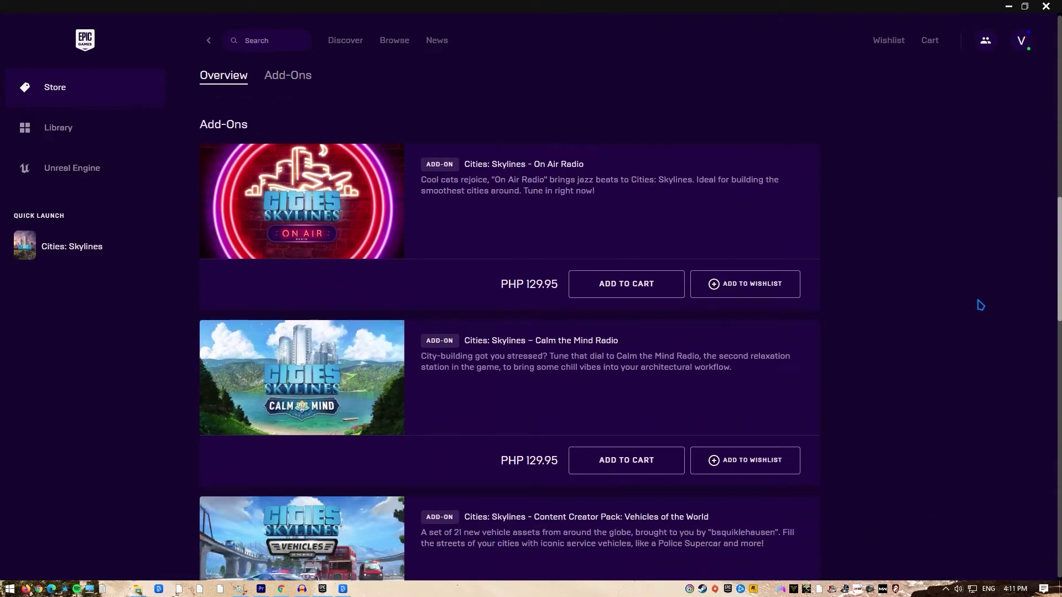
{"action": "scroll", "coordinate": [981, 305], "scroll_direction": "down", "scroll_amount": 1}
{"action": "scroll", "coordinate": [981, 305], "scroll_direction": "down", "scroll_amount": 1}
{"action": "scroll", "coordinate": [980, 304], "scroll_direction": "down", "scroll_amount": 3}
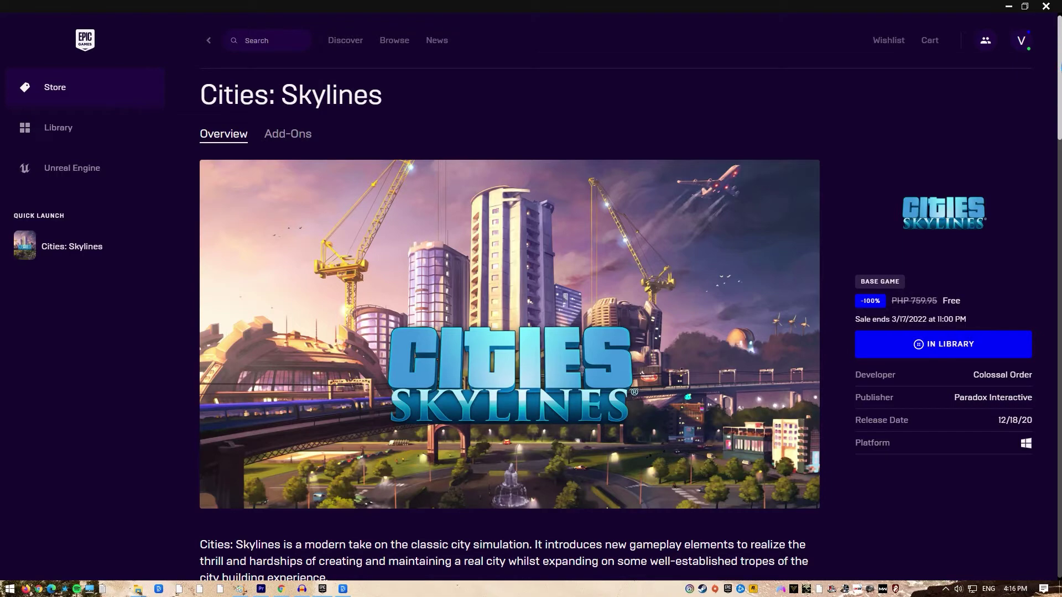
{"action": "scroll", "coordinate": [1060, 66], "scroll_direction": "down", "scroll_amount": 2}
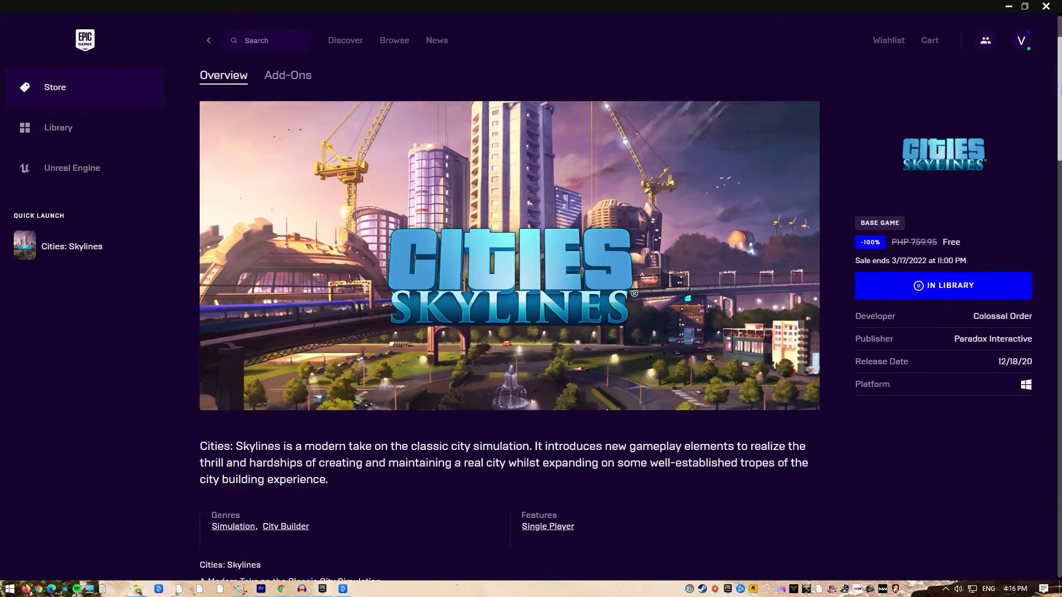
Scroll through the Add-Ons grid, then go to the Library of installed games.
{"action": "left_click_drag", "start_coordinate": [1059, 89], "coordinate": [1053, 487]}
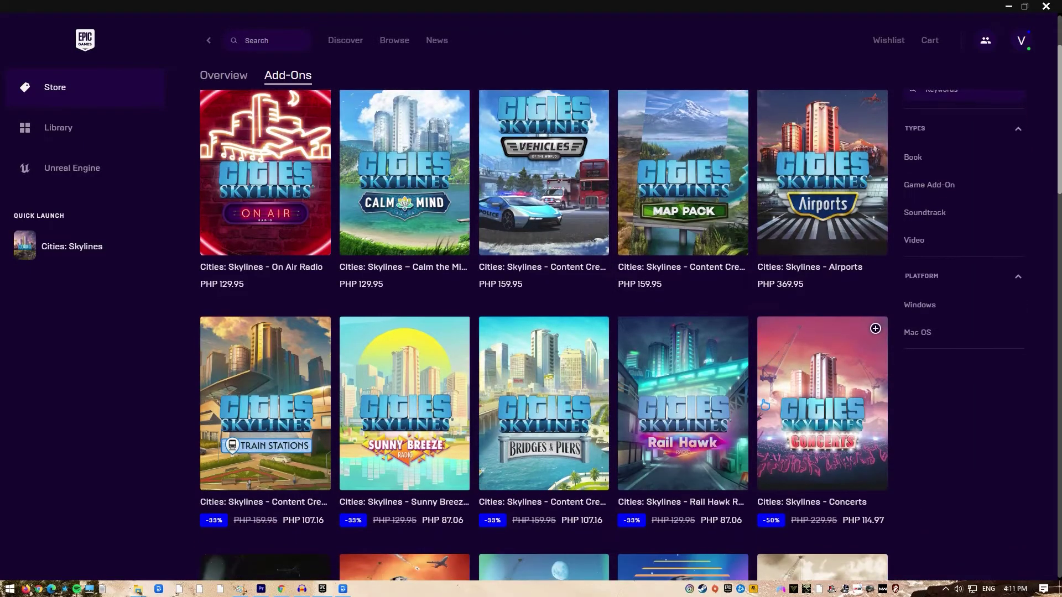
{"action": "scroll", "coordinate": [765, 405], "scroll_direction": "down", "scroll_amount": 2}
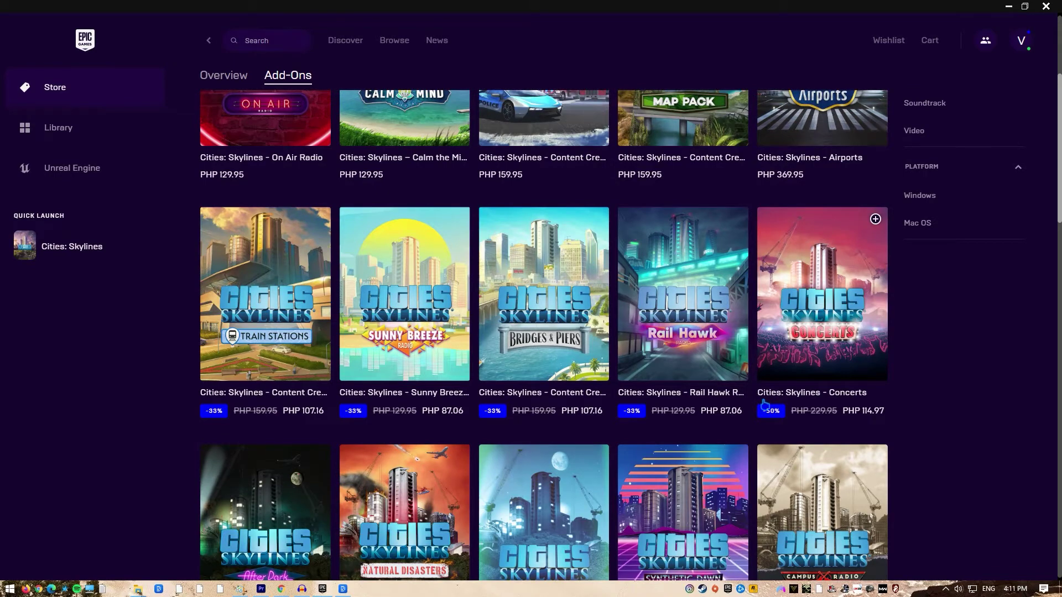
{"action": "scroll", "coordinate": [765, 405], "scroll_direction": "down", "scroll_amount": 7}
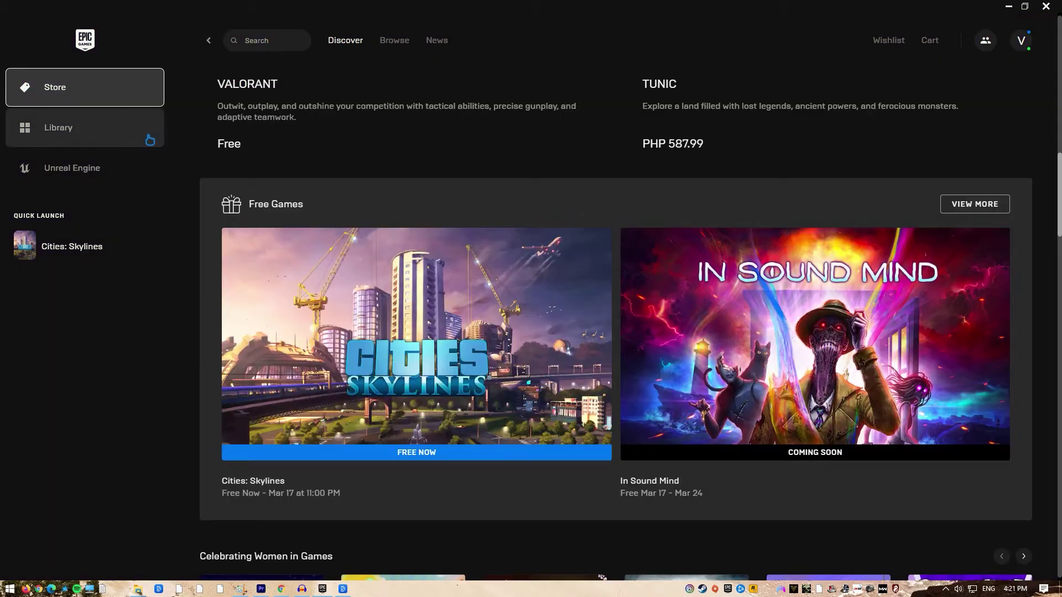
{"action": "left_click", "coordinate": [148, 137]}
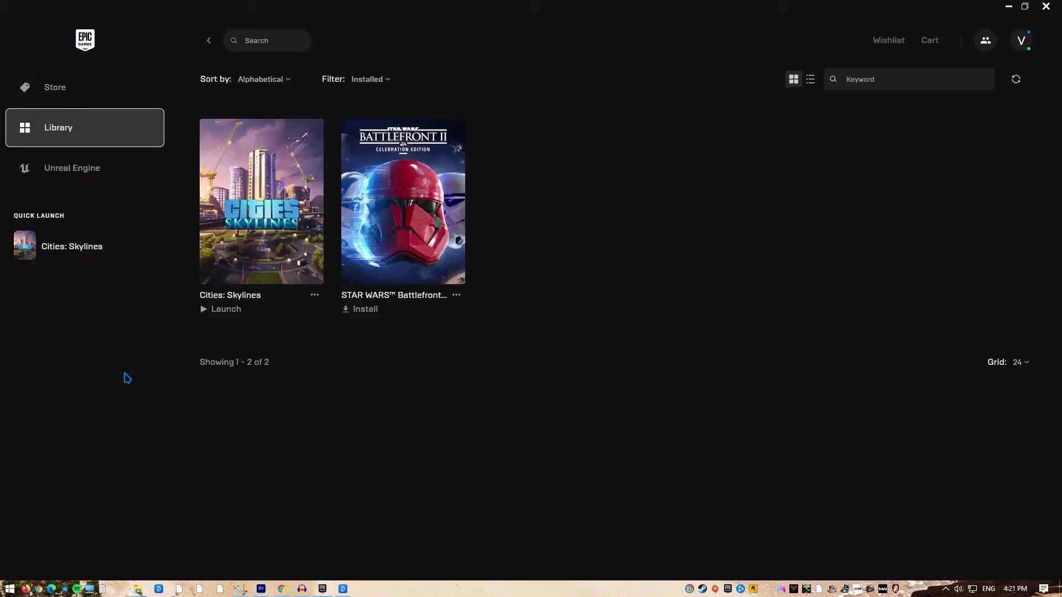
Verify the Cities: Skylines game files from its Library options menu.
{"action": "left_click", "coordinate": [314, 295]}
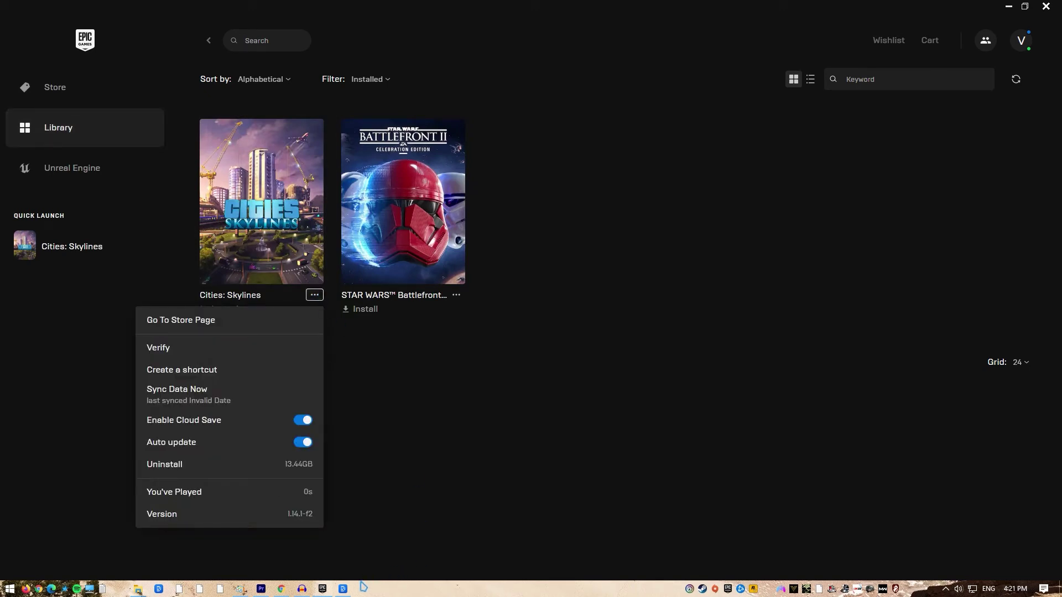
{"action": "left_click", "coordinate": [222, 352]}
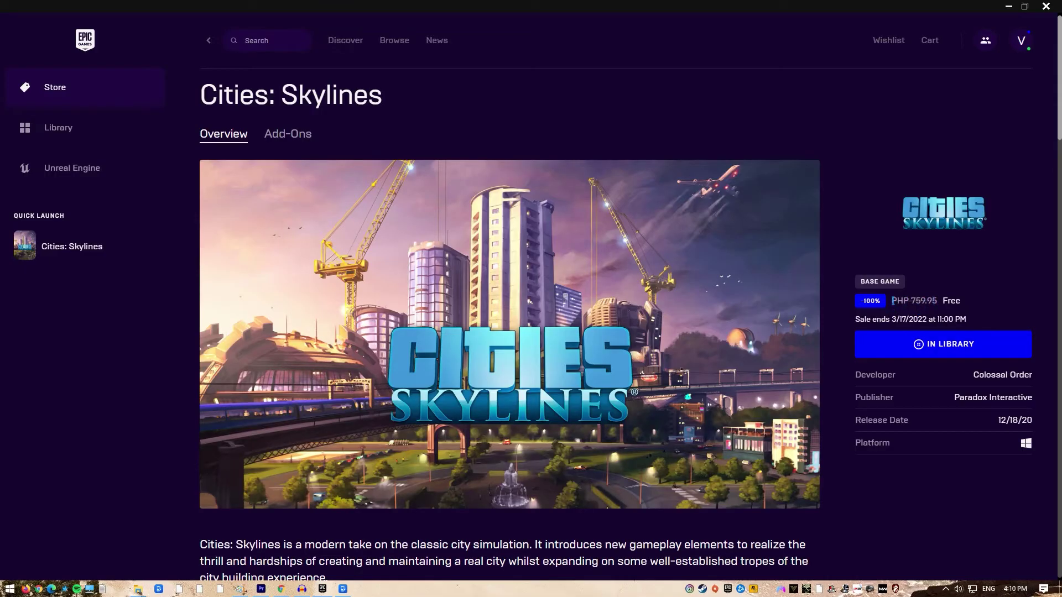
Highlight the PHP 759.95 price and scroll the store page down to Add-Ons.
{"action": "left_click_drag", "start_coordinate": [892, 300], "coordinate": [976, 301]}
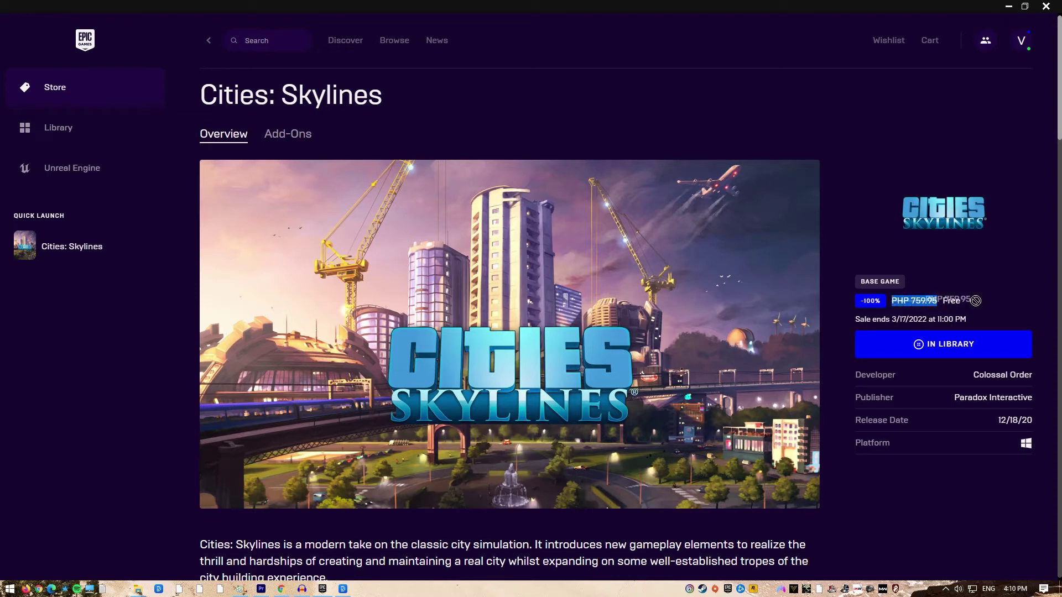
{"action": "left_click", "coordinate": [995, 305]}
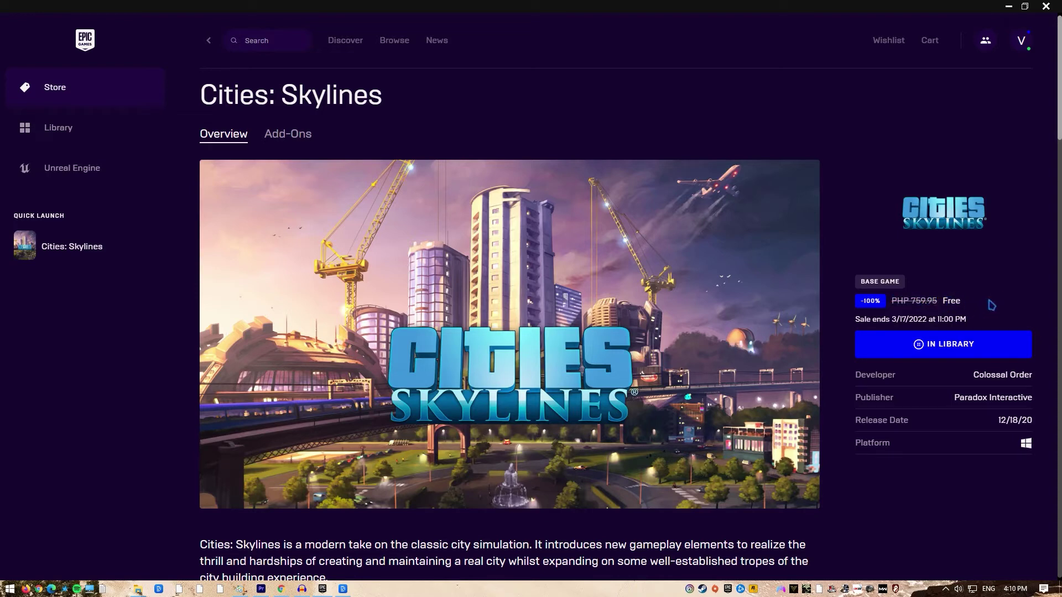
{"action": "scroll", "coordinate": [990, 305], "scroll_direction": "down", "scroll_amount": 10}
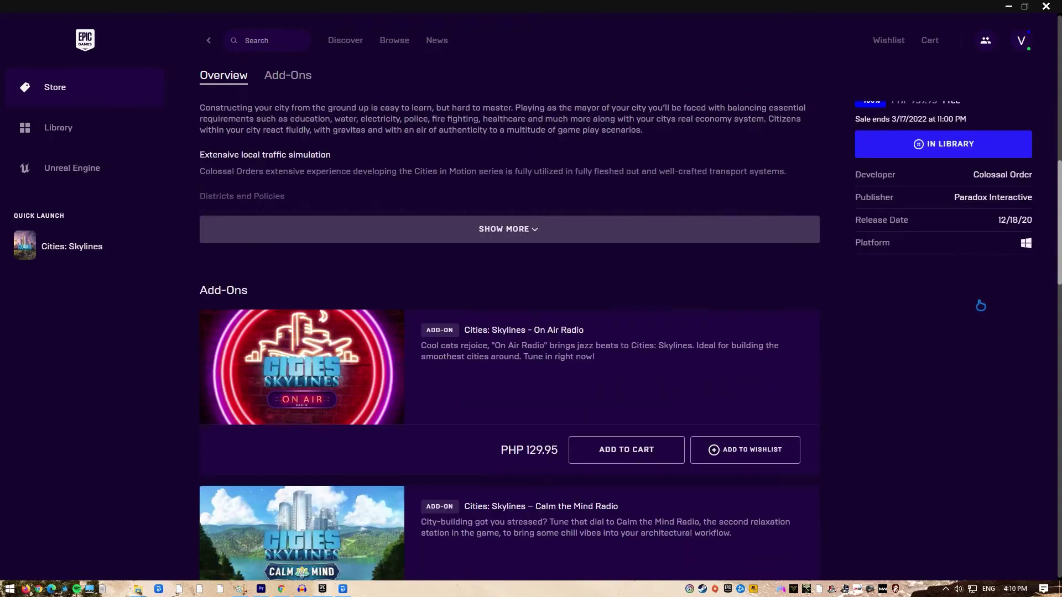
{"action": "scroll", "coordinate": [982, 305], "scroll_direction": "down", "scroll_amount": 2}
{"action": "scroll", "coordinate": [982, 306], "scroll_direction": "down", "scroll_amount": 1}
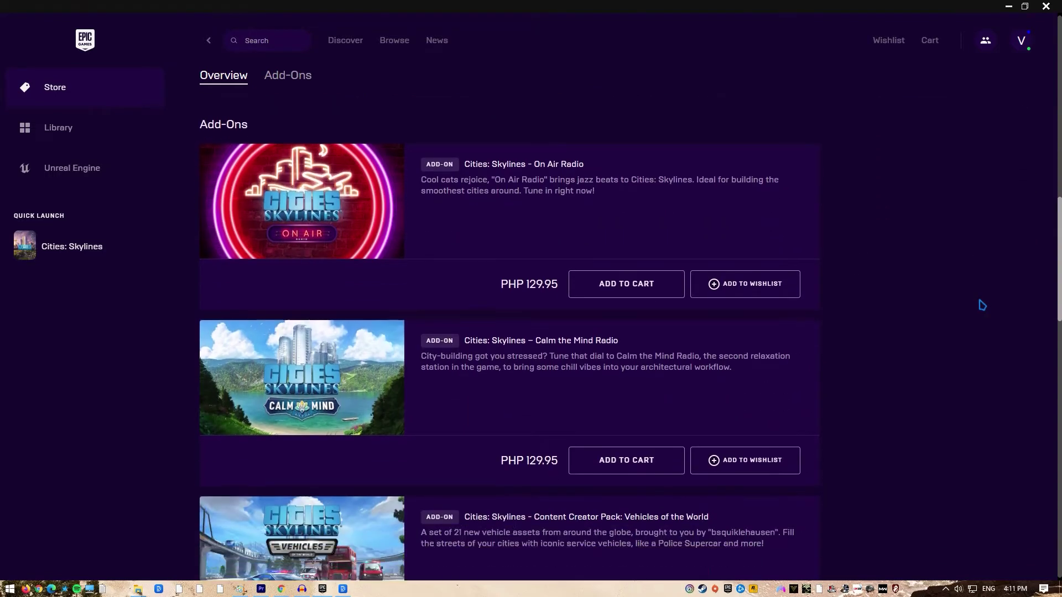
{"action": "scroll", "coordinate": [981, 305], "scroll_direction": "down", "scroll_amount": 1}
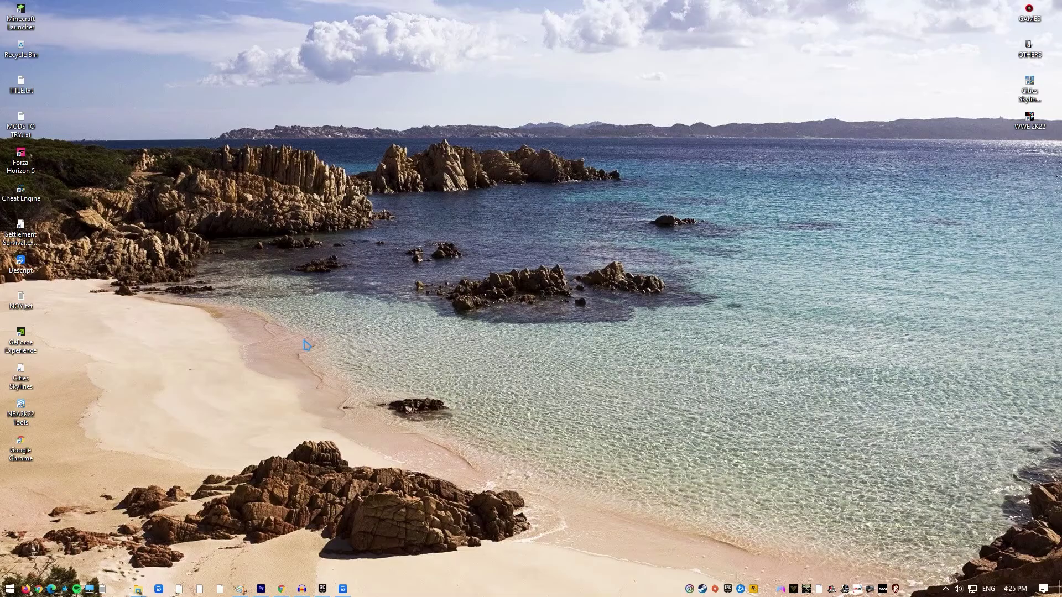
Open Device Manager from Control Panel, viewed as small icons.
{"action": "key", "text": "super"}
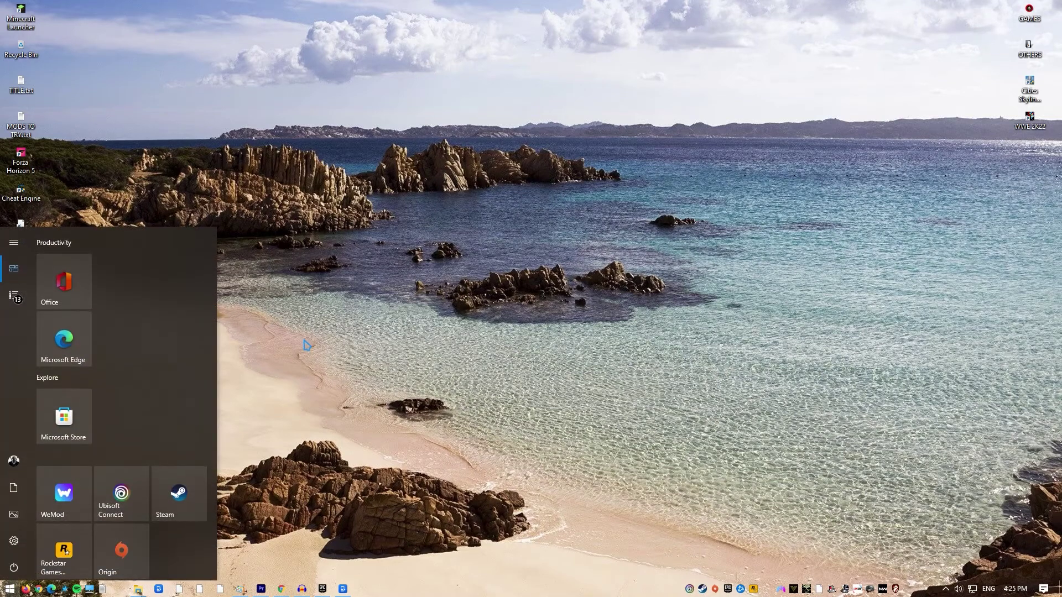
{"action": "type", "text": "control"}
{"action": "key", "text": "Return"}
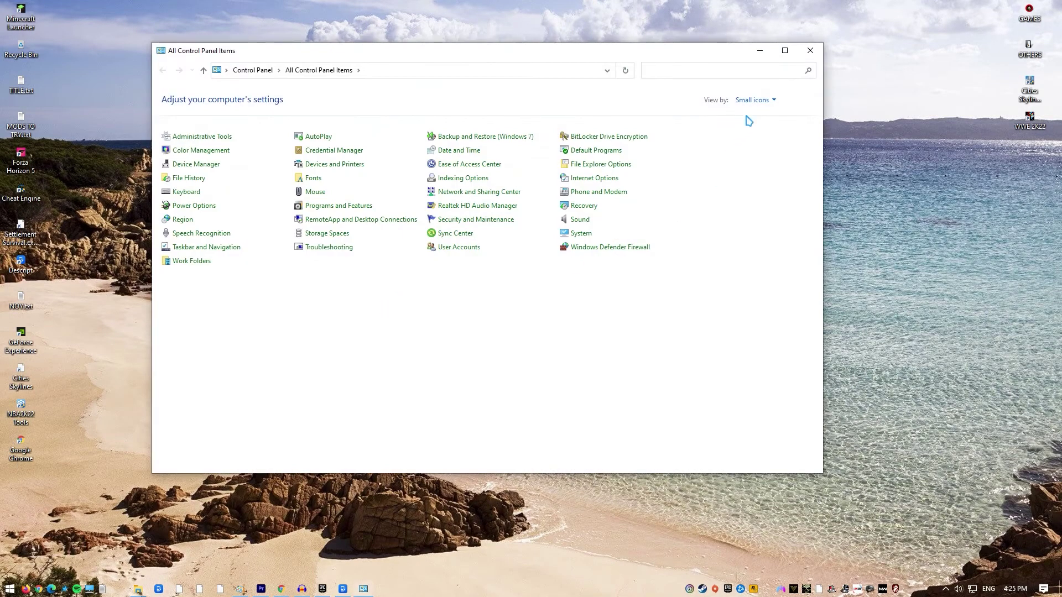
{"action": "left_click", "coordinate": [767, 101]}
{"action": "left_click", "coordinate": [771, 144]}
{"action": "left_click", "coordinate": [206, 166]}
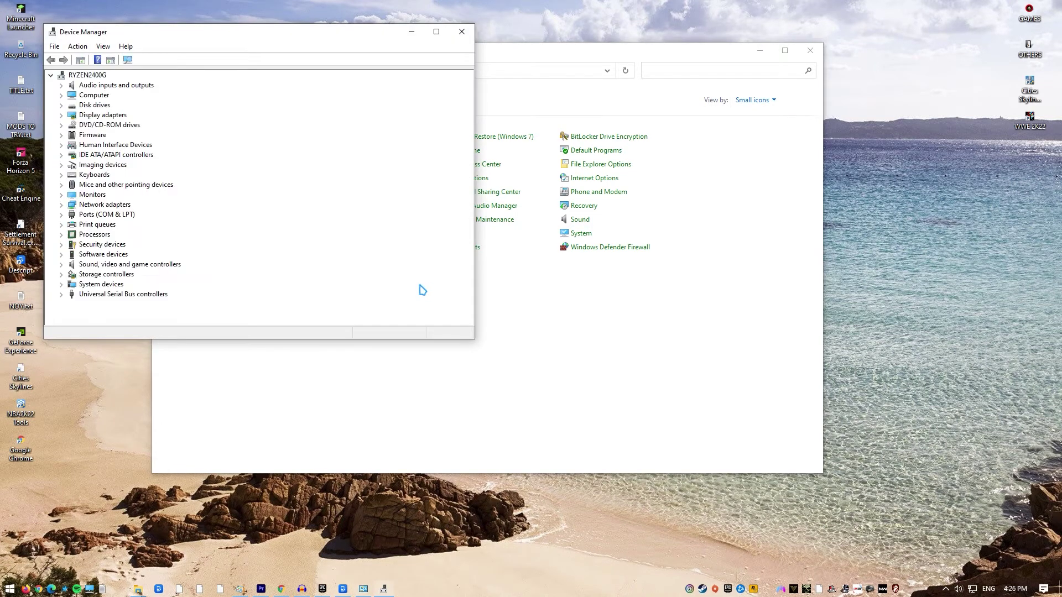
Update the NVIDIA GeForce GTX 1050 Ti driver, searching automatically for the best one.
{"action": "left_click", "coordinate": [102, 115]}
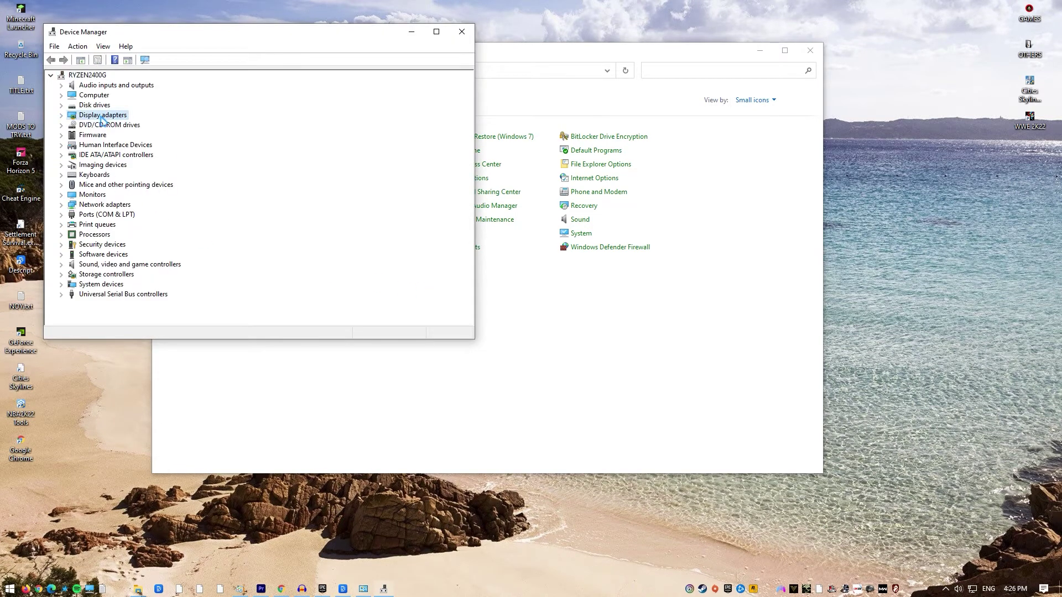
{"action": "left_click", "coordinate": [64, 116]}
{"action": "left_click", "coordinate": [148, 127]}
{"action": "right_click", "coordinate": [155, 125]}
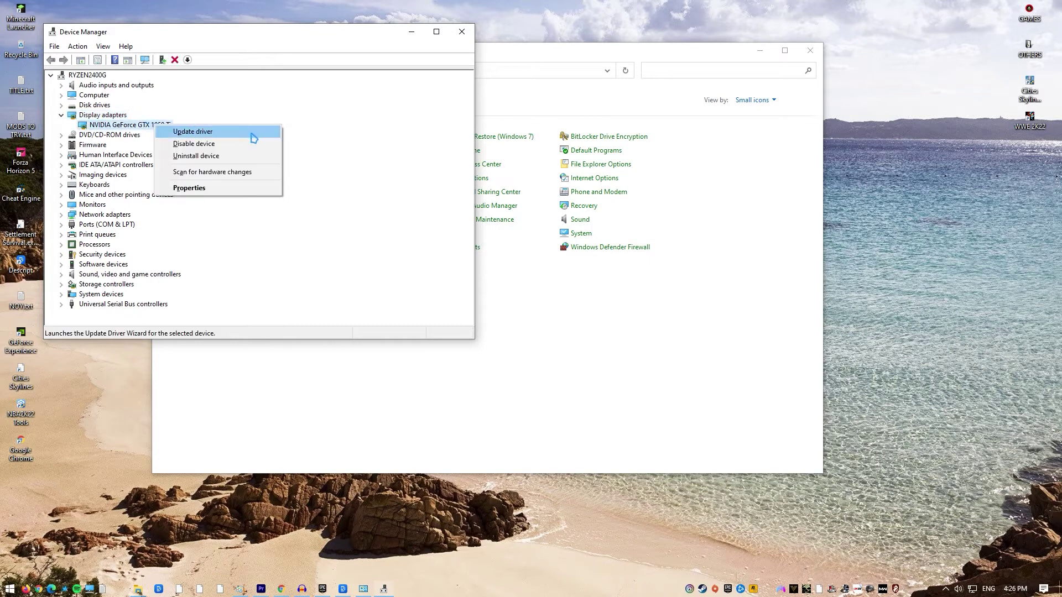
{"action": "left_click", "coordinate": [213, 133]}
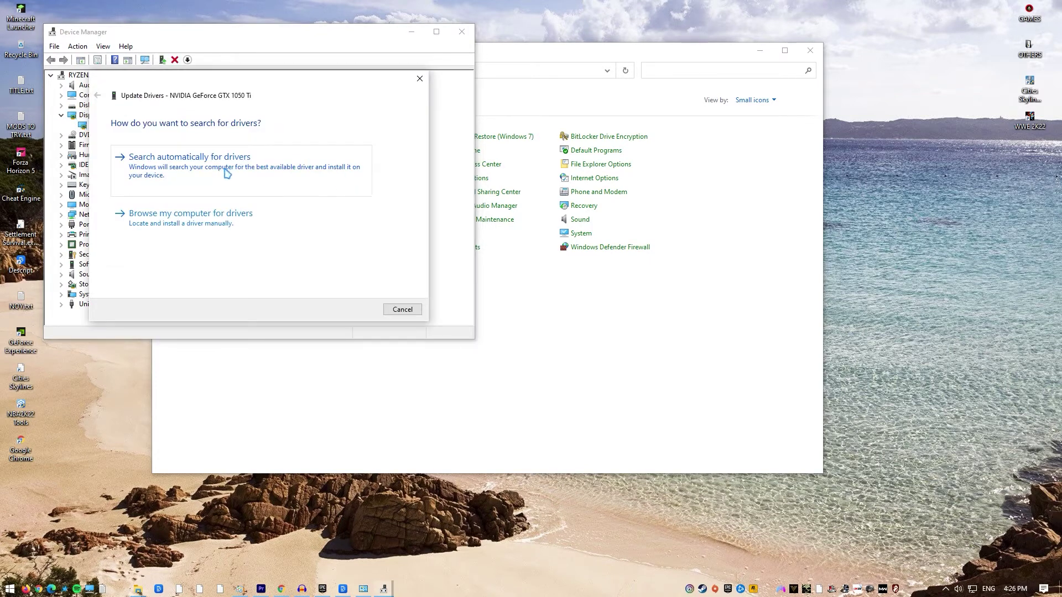
{"action": "left_click", "coordinate": [281, 181]}
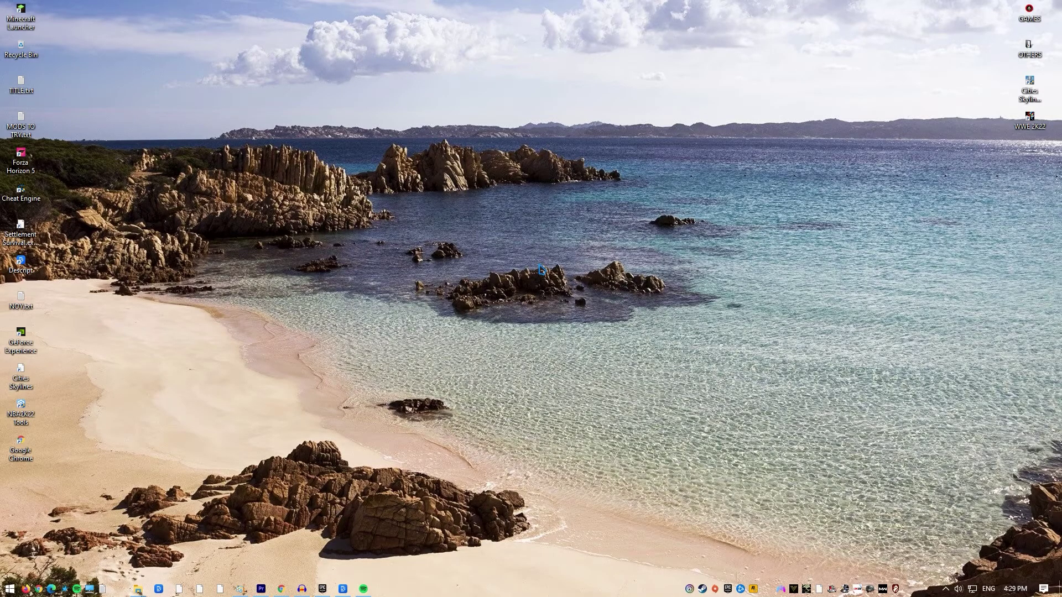
Open Task Manager with Ctrl+Shift+Esc and select the Xbox Game Bar process.
{"action": "key", "text": "ctrl+shift+Escape"}
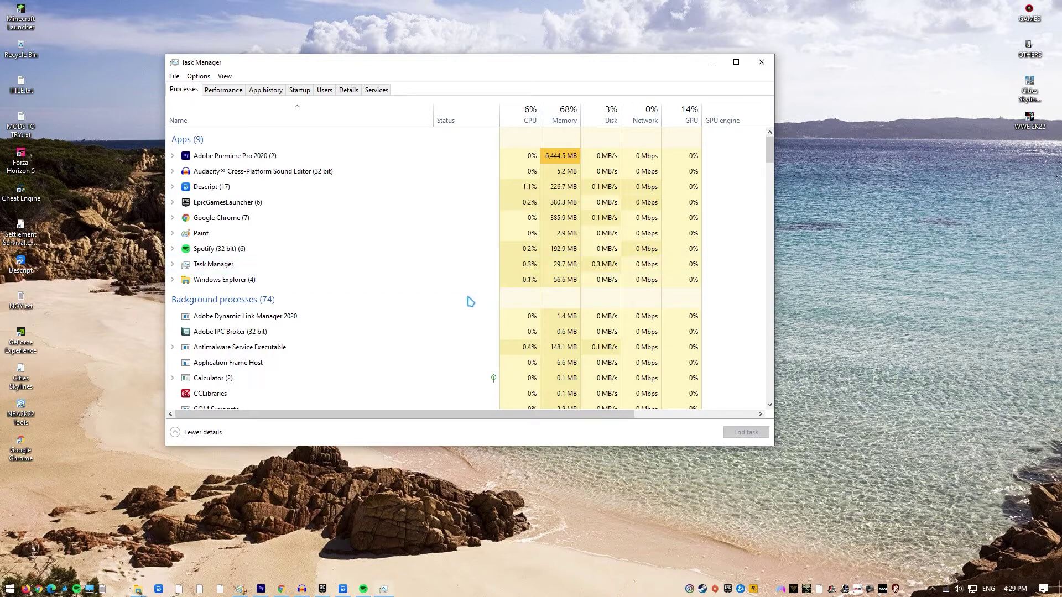
{"action": "scroll", "coordinate": [389, 363], "scroll_direction": "down", "scroll_amount": 1}
{"action": "scroll", "coordinate": [390, 364], "scroll_direction": "down", "scroll_amount": 2}
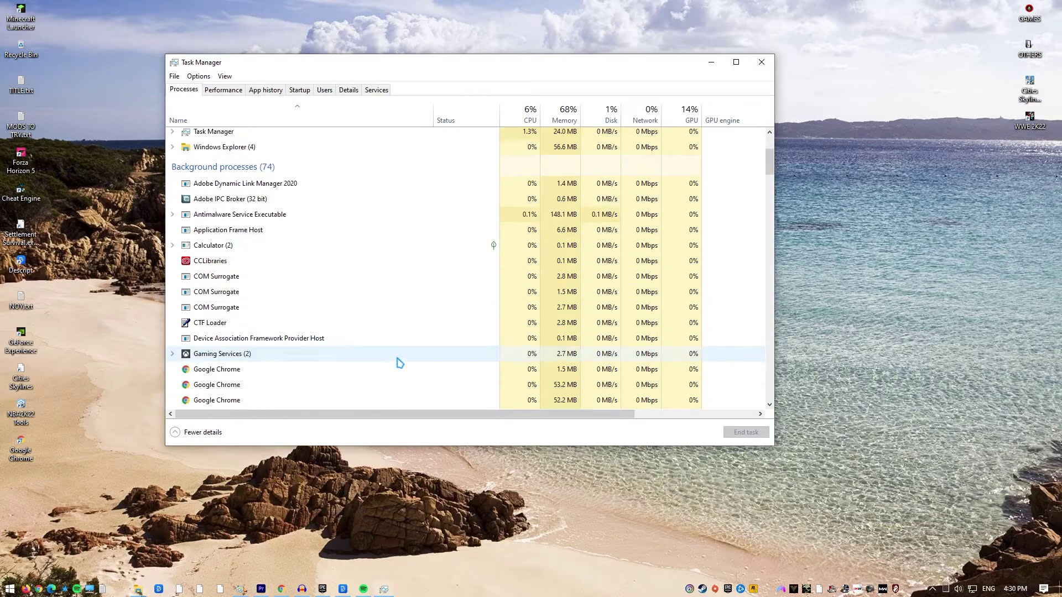
{"action": "mouse_move", "coordinate": [773, 164]}
{"action": "left_mouse_down"}
{"action": "mouse_move", "coordinate": [744, 406]}
{"action": "mouse_move", "coordinate": [781, 259]}
{"action": "left_mouse_up"}
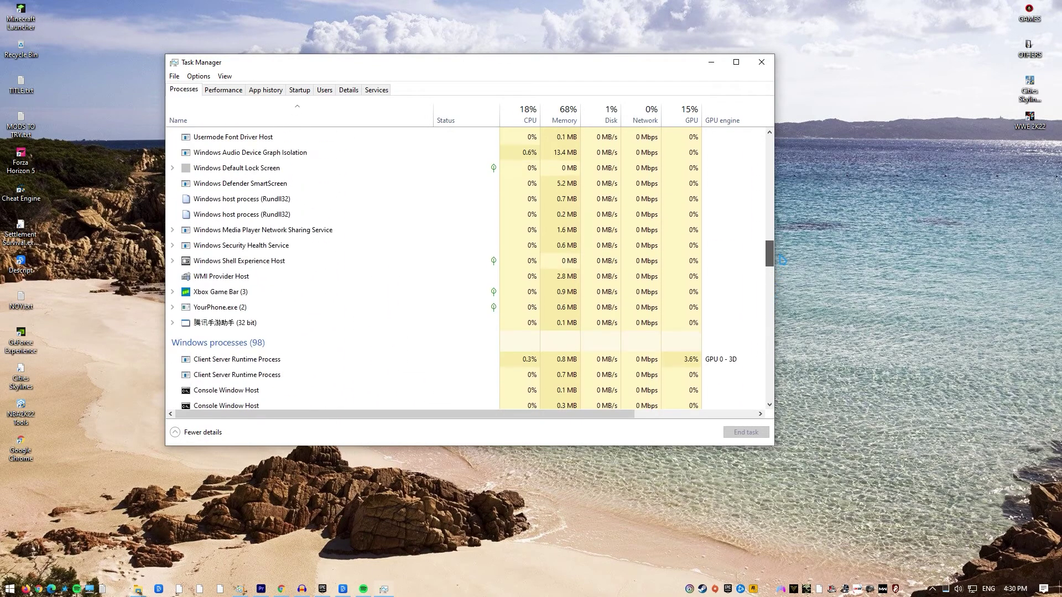
{"action": "left_click", "coordinate": [281, 293]}
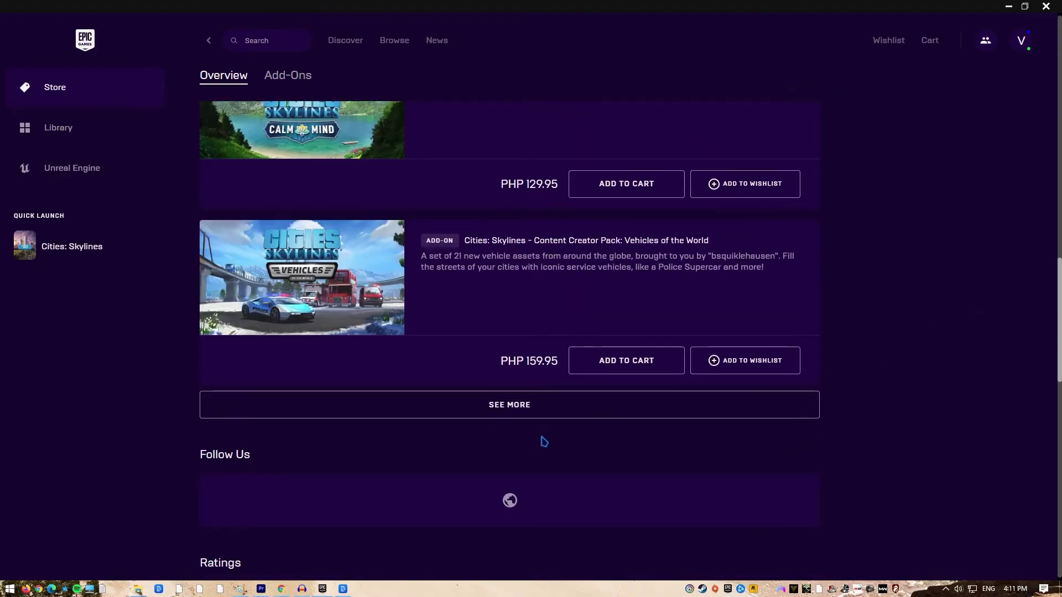
Choose SEE MORE under the add-ons to open the Cities: Skylines Add-Ons tab.
{"action": "left_click", "coordinate": [562, 419]}
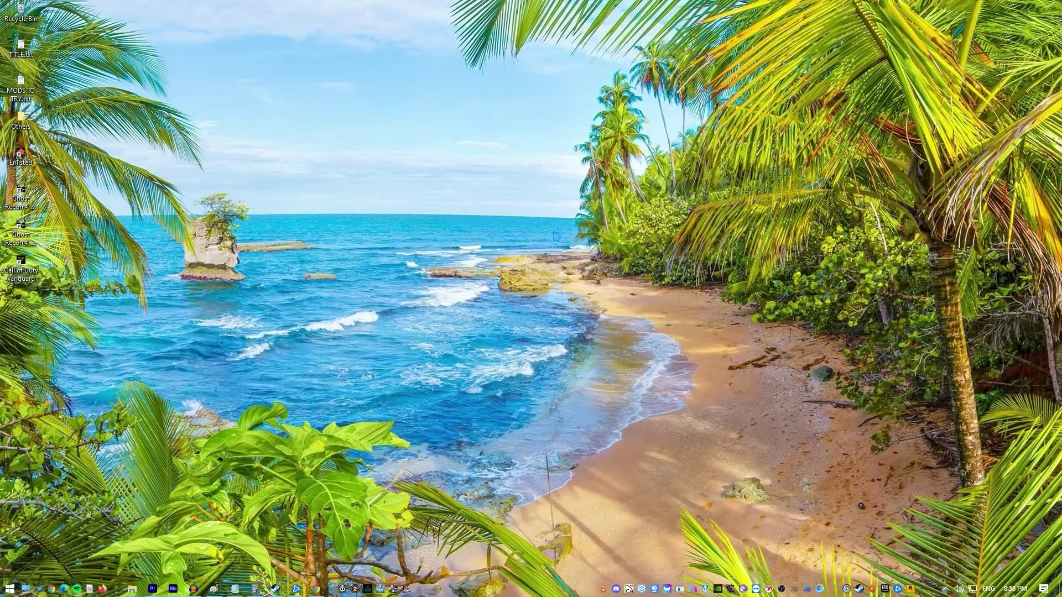
Run msconfig and untick Load startup items on the General tab.
{"action": "key", "text": "super+r"}
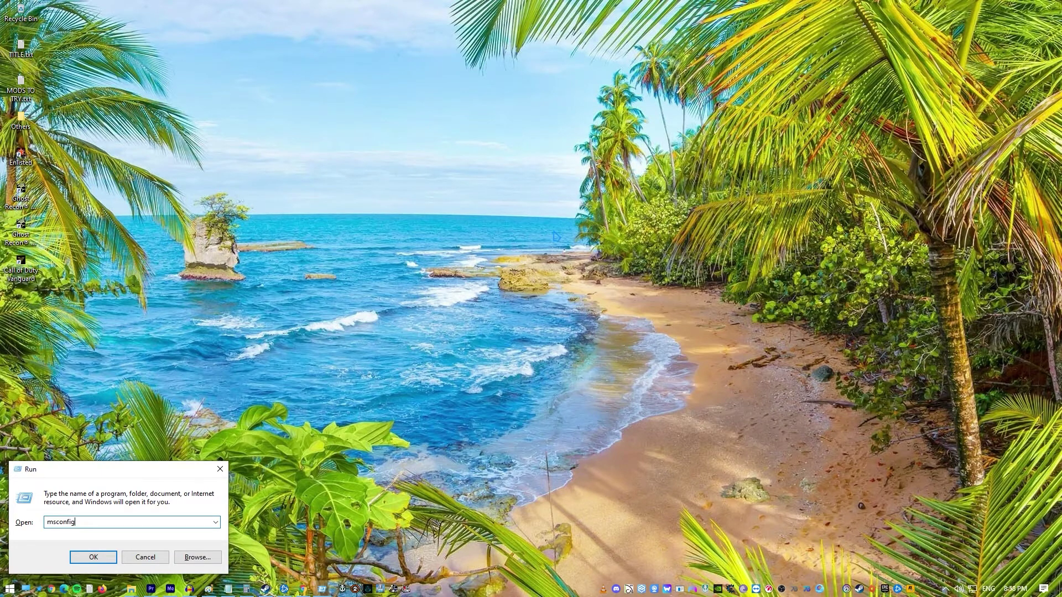
{"action": "key", "text": "Return"}
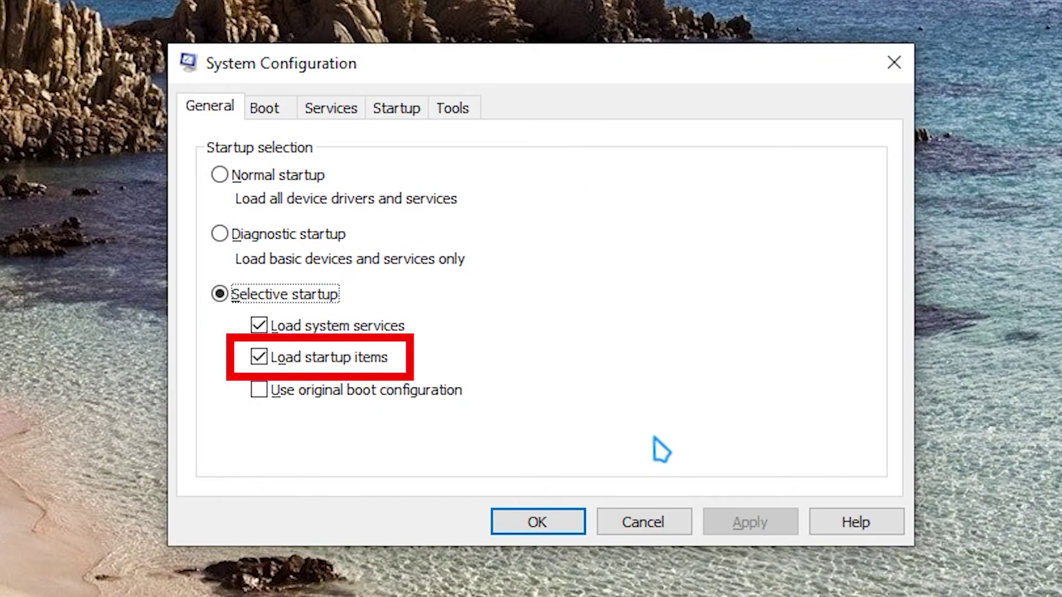
{"action": "left_click", "coordinate": [258, 357]}
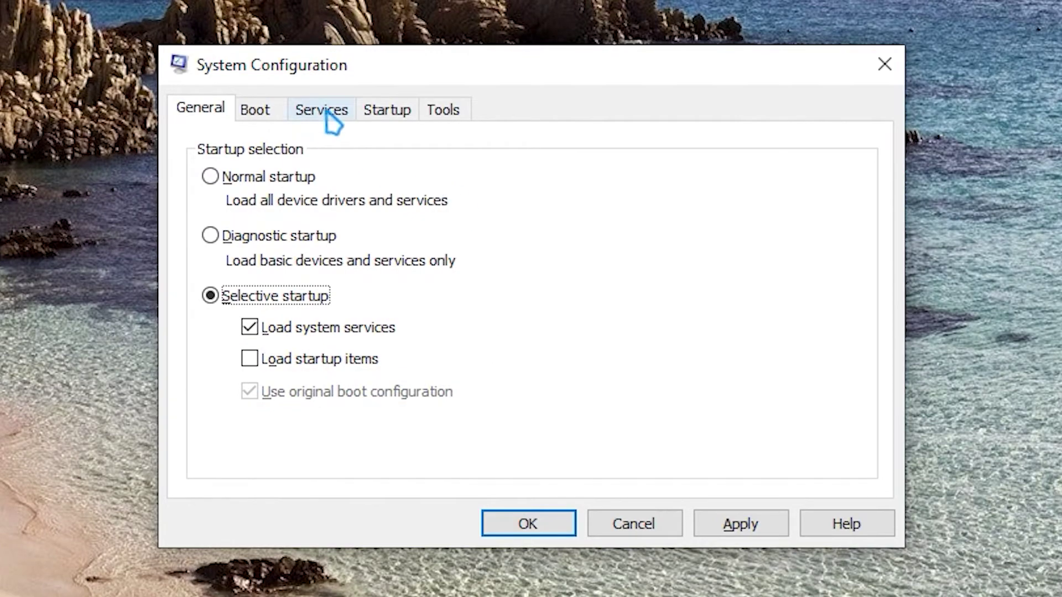
On the Services tab, hide all Microsoft services and disable all the rest.
{"action": "left_click", "coordinate": [323, 112]}
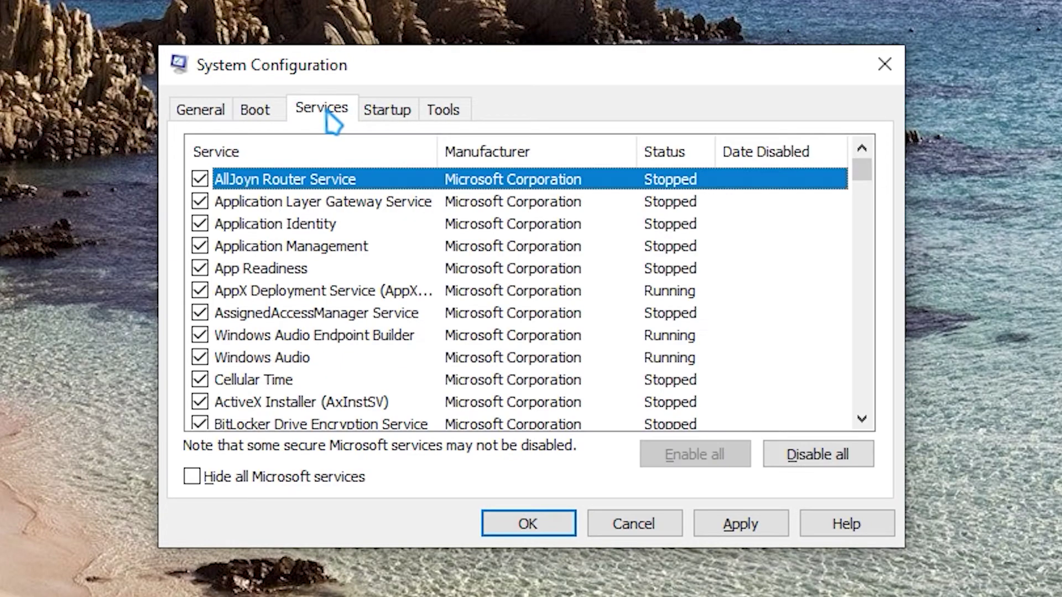
{"action": "left_click", "coordinate": [193, 482]}
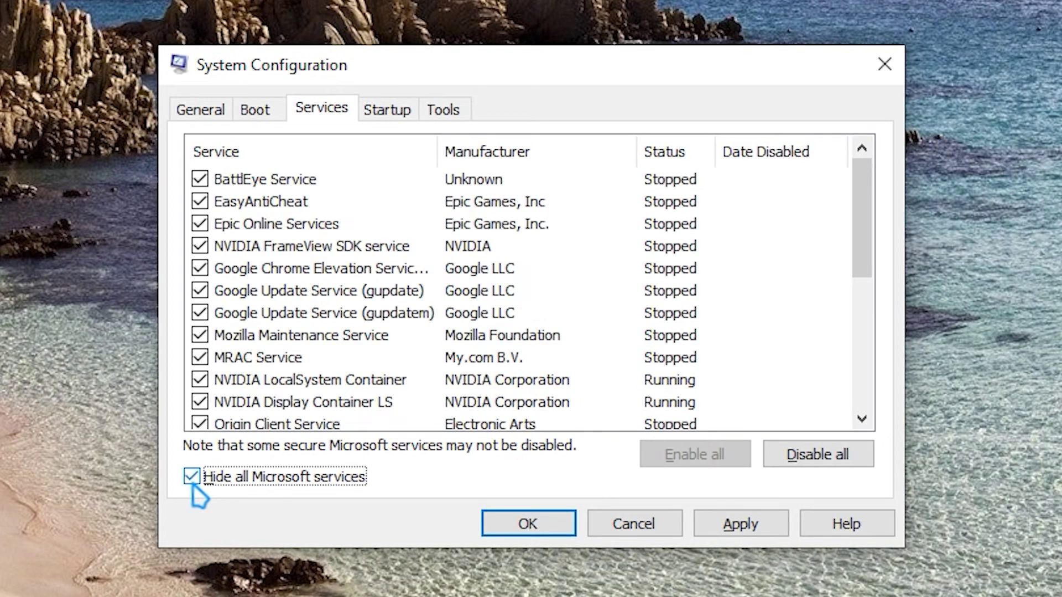
{"action": "left_click", "coordinate": [795, 472]}
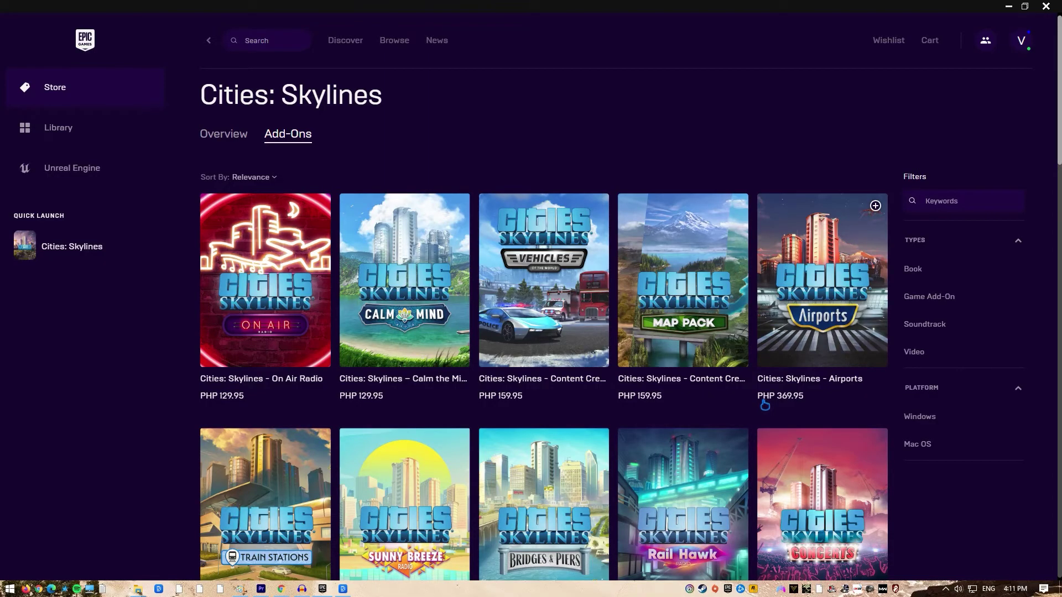
{"action": "scroll", "coordinate": [765, 405], "scroll_direction": "down", "scroll_amount": 4}
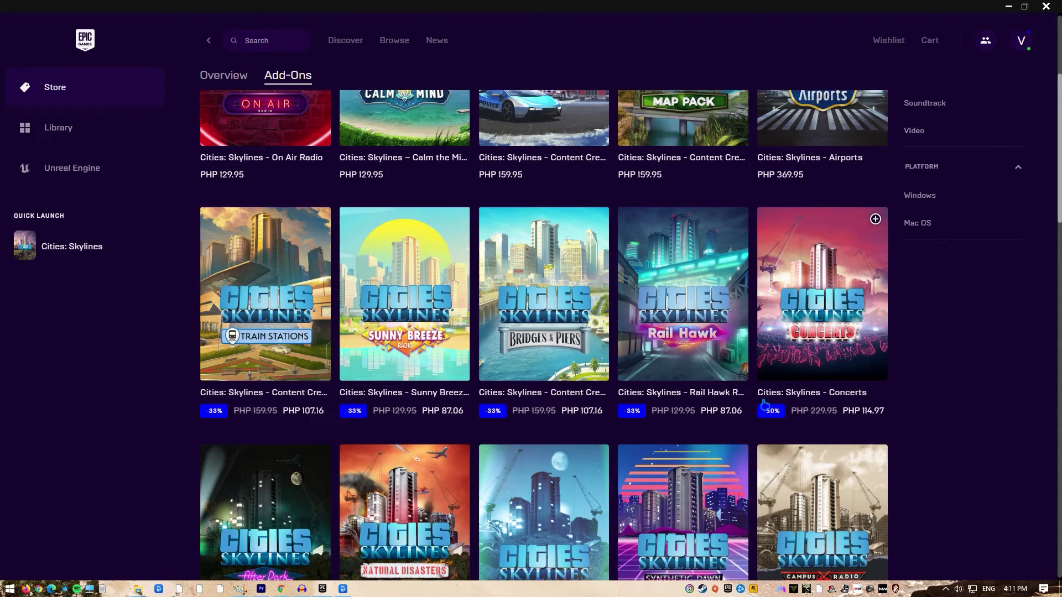
{"action": "scroll", "coordinate": [765, 405], "scroll_direction": "down", "scroll_amount": 8}
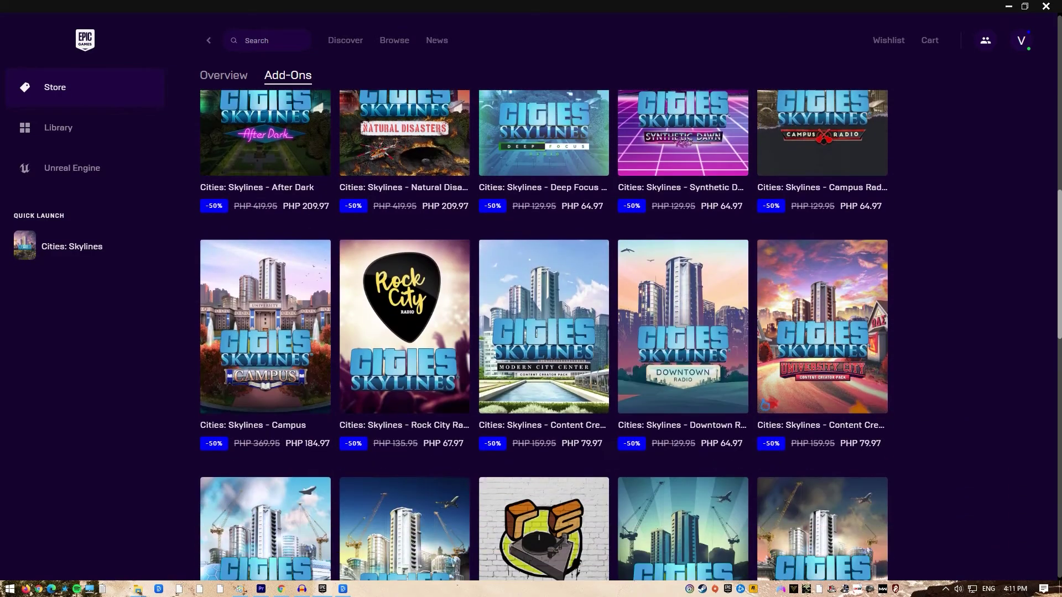
{"action": "mouse_move", "coordinate": [765, 406]}
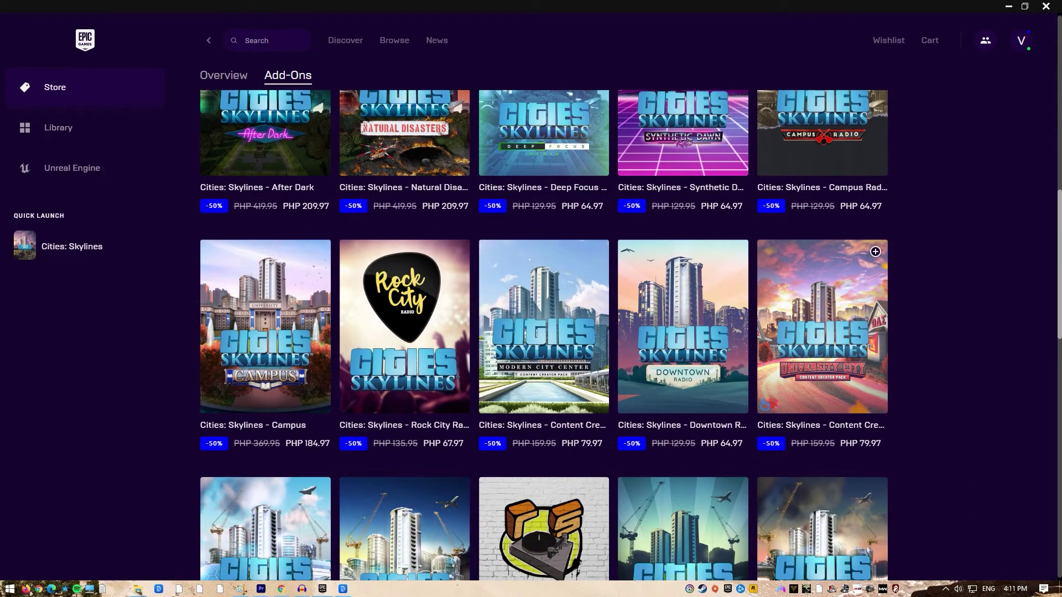
{"action": "scroll", "coordinate": [765, 405], "scroll_direction": "down", "scroll_amount": 6}
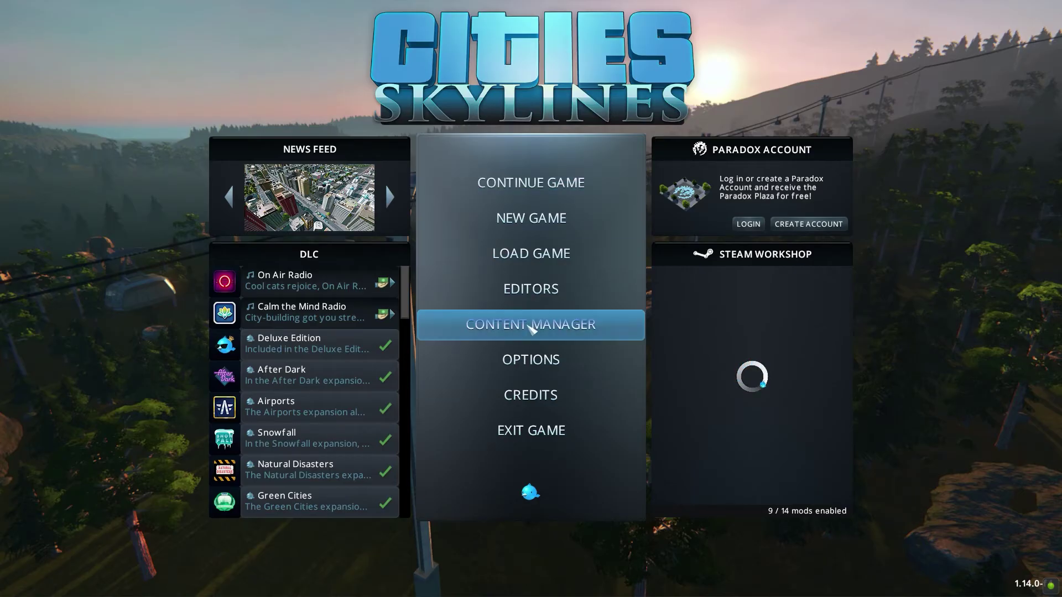
In Content Manager assets, turn off 1_My_Parking, 1_MySlim_Parking and AMAZING_COAL.
{"action": "left_click", "coordinate": [549, 334]}
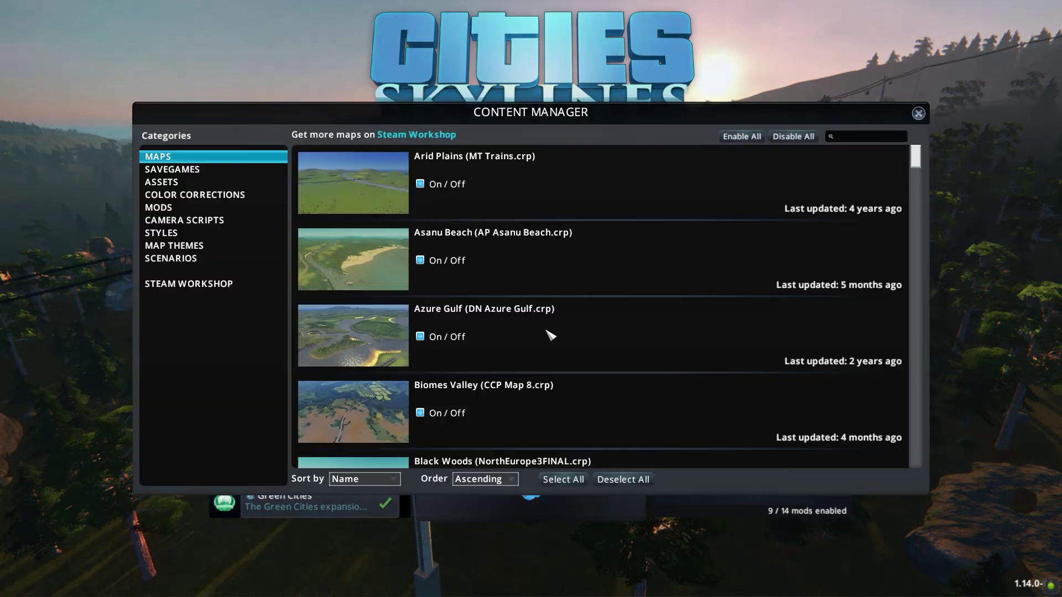
{"action": "left_click", "coordinate": [184, 184]}
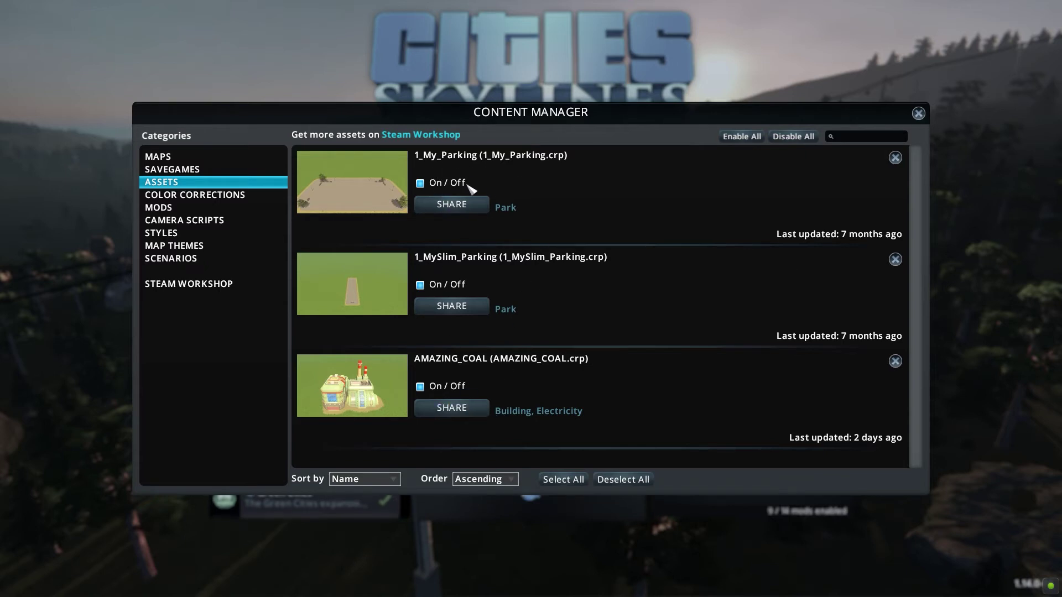
{"action": "left_click", "coordinate": [419, 183]}
{"action": "left_click", "coordinate": [419, 284]}
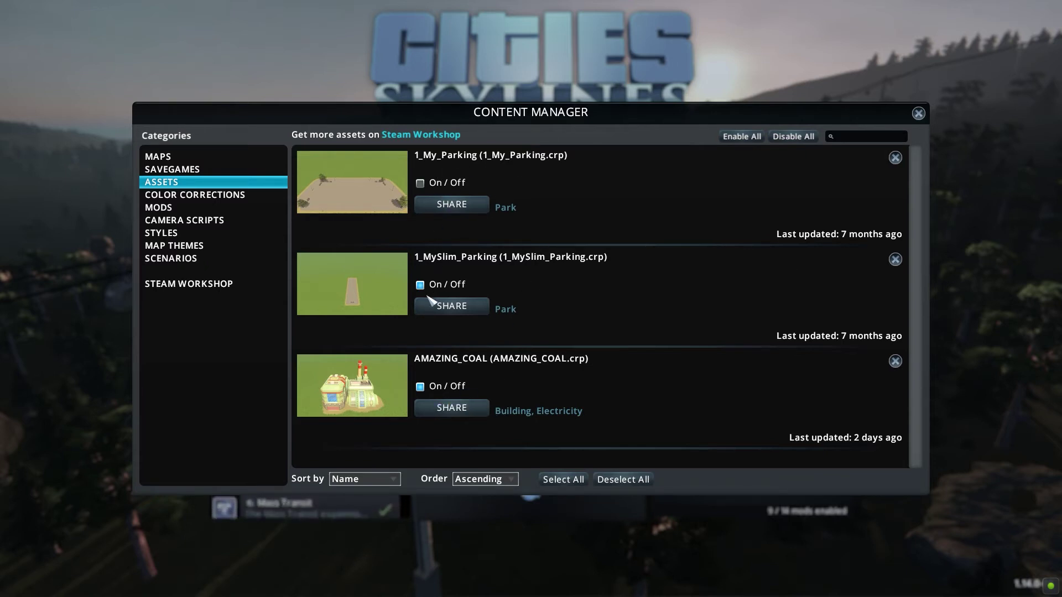
{"action": "left_click", "coordinate": [420, 386]}
Show the installed mods and scroll through the list.
{"action": "left_click", "coordinate": [186, 208]}
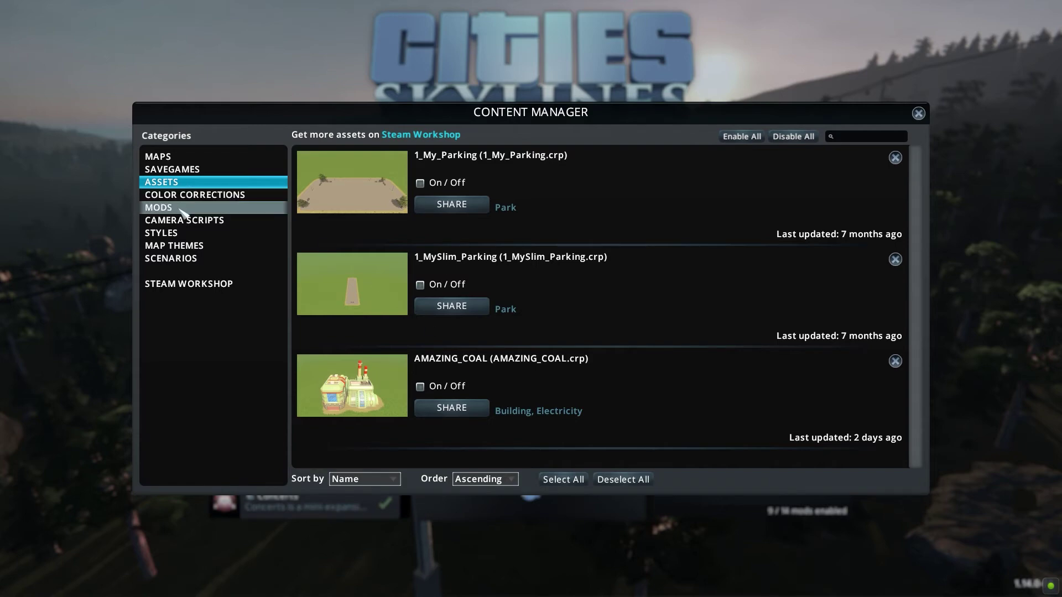
{"action": "scroll", "coordinate": [318, 215], "scroll_direction": "down", "scroll_amount": 5}
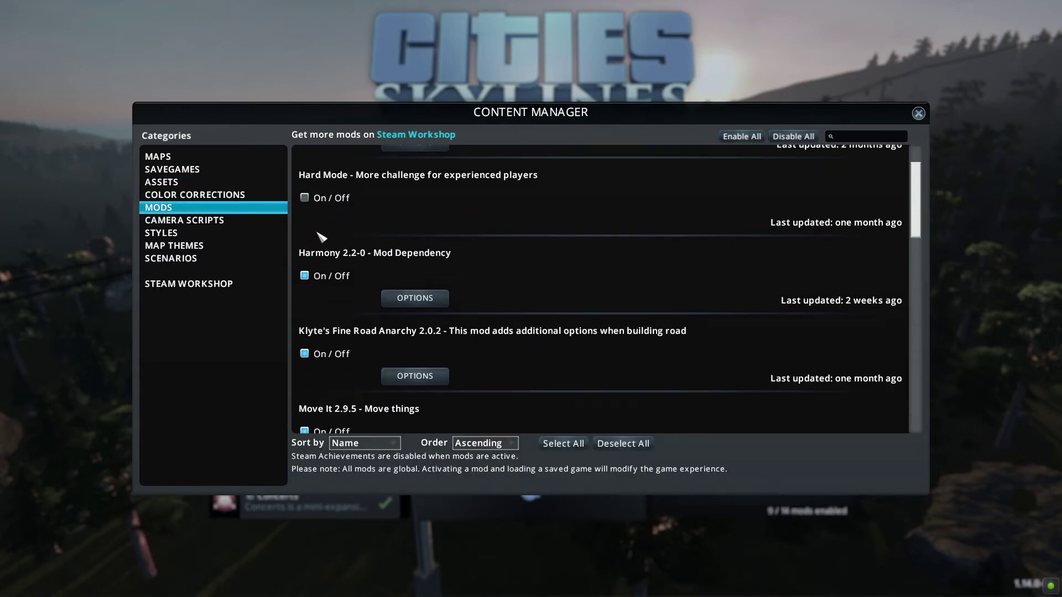
{"action": "scroll", "coordinate": [340, 334], "scroll_direction": "down", "scroll_amount": 2}
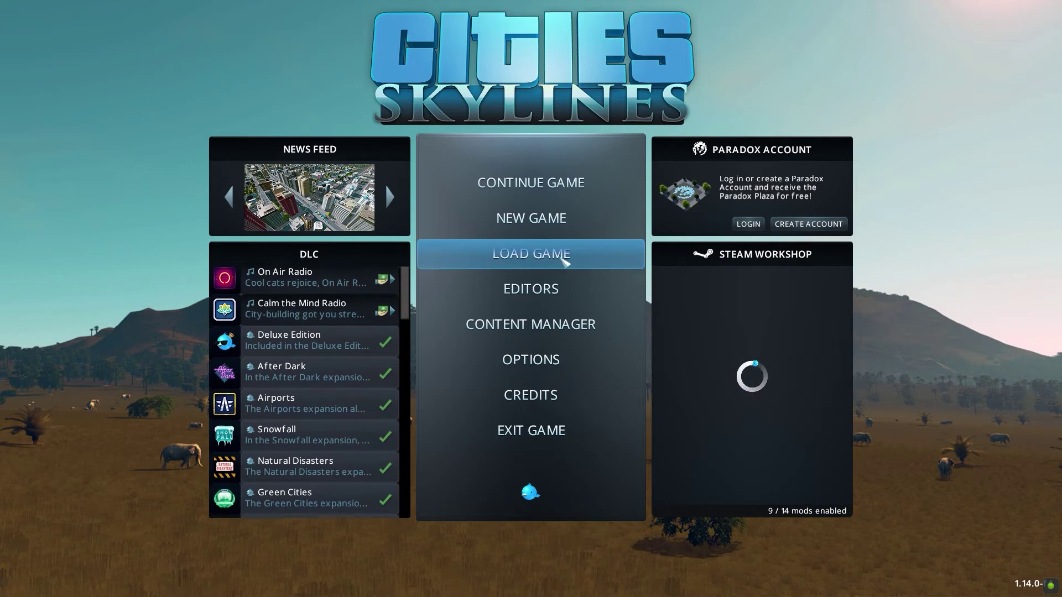
Inspect the DESSERT save's details and custom map theme in the saved games list, then close it.
{"action": "left_click", "coordinate": [564, 260]}
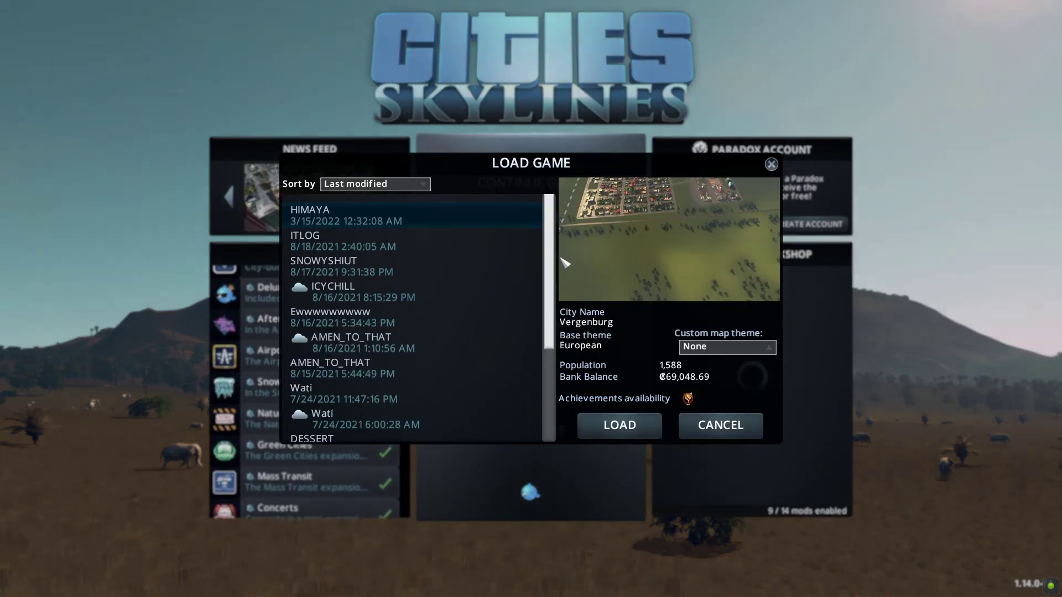
{"action": "scroll", "coordinate": [555, 216], "scroll_direction": "down", "scroll_amount": 5}
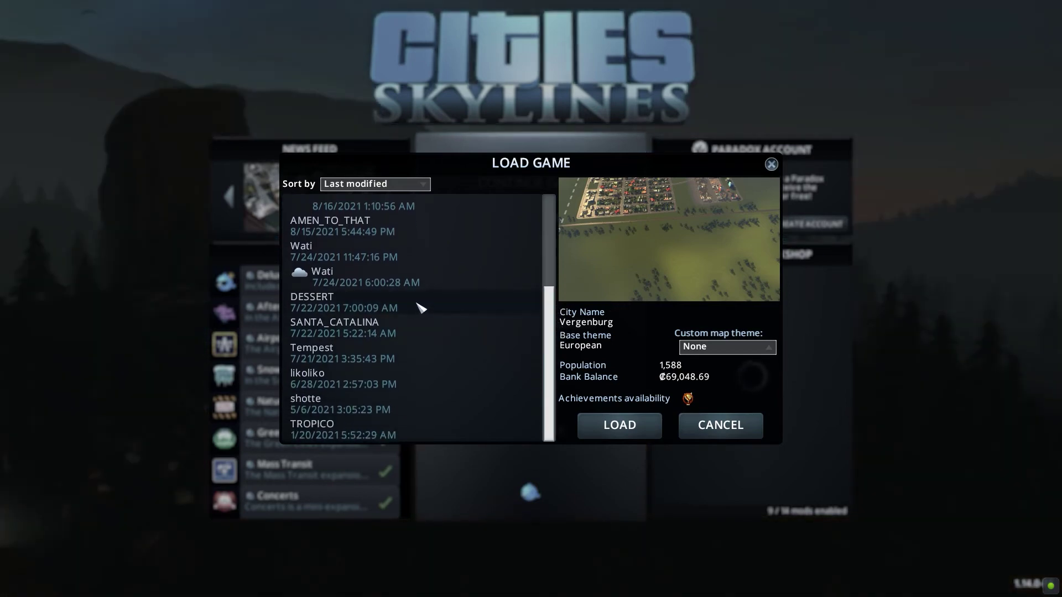
{"action": "left_click", "coordinate": [427, 308]}
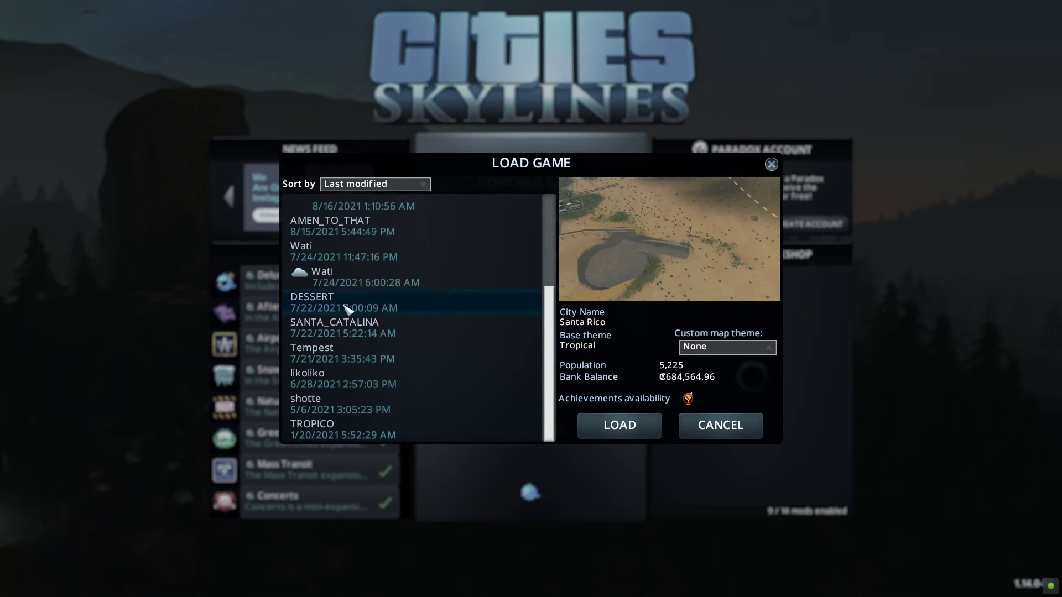
{"action": "left_click", "coordinate": [770, 353]}
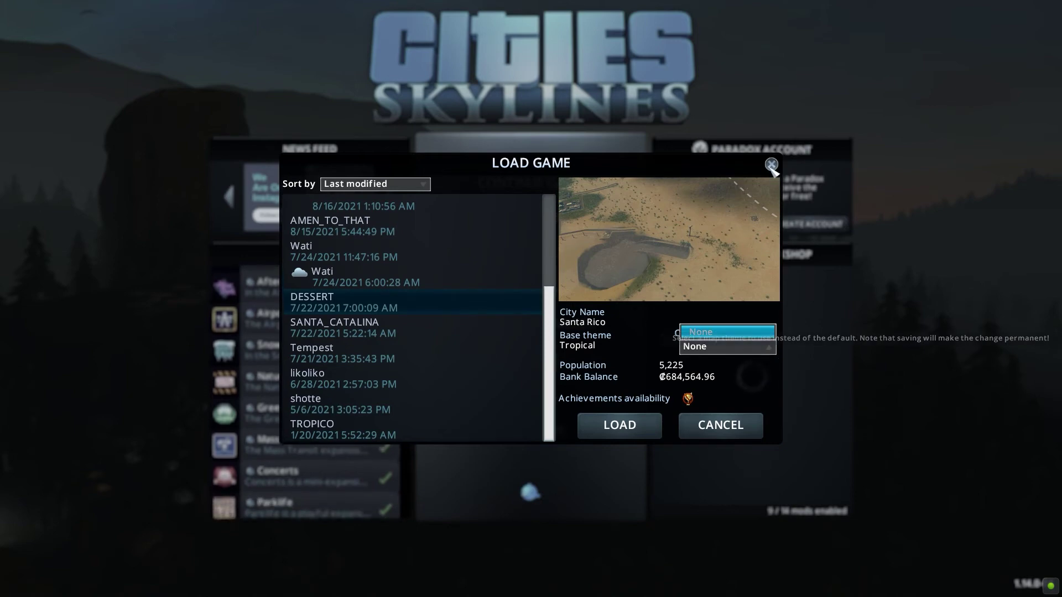
{"action": "left_click", "coordinate": [772, 165]}
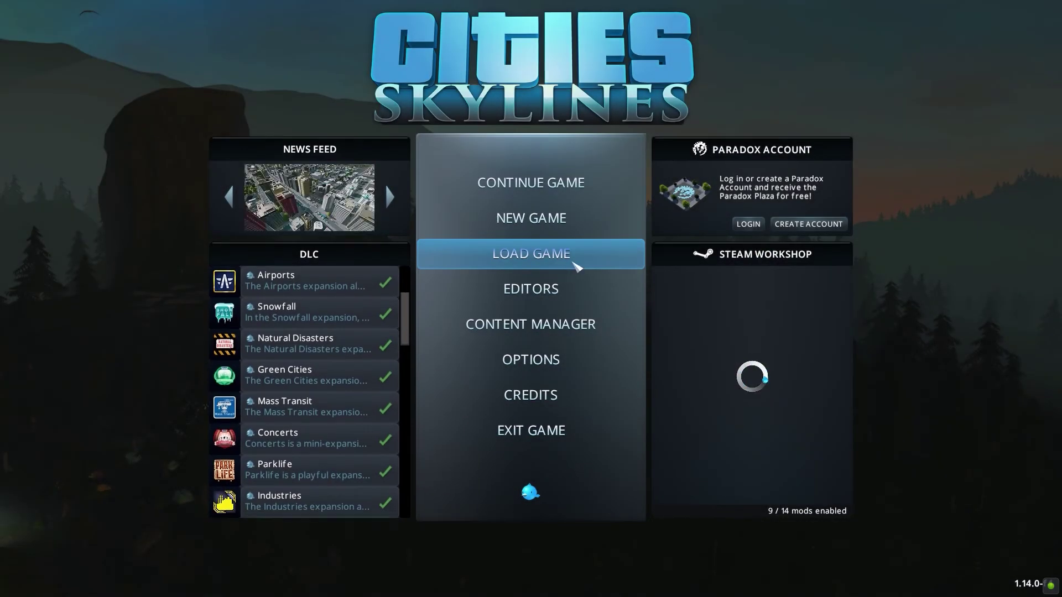
Reopen the saved games and view the TROPICO, shotte and likoliko saves' details.
{"action": "left_click", "coordinate": [575, 266]}
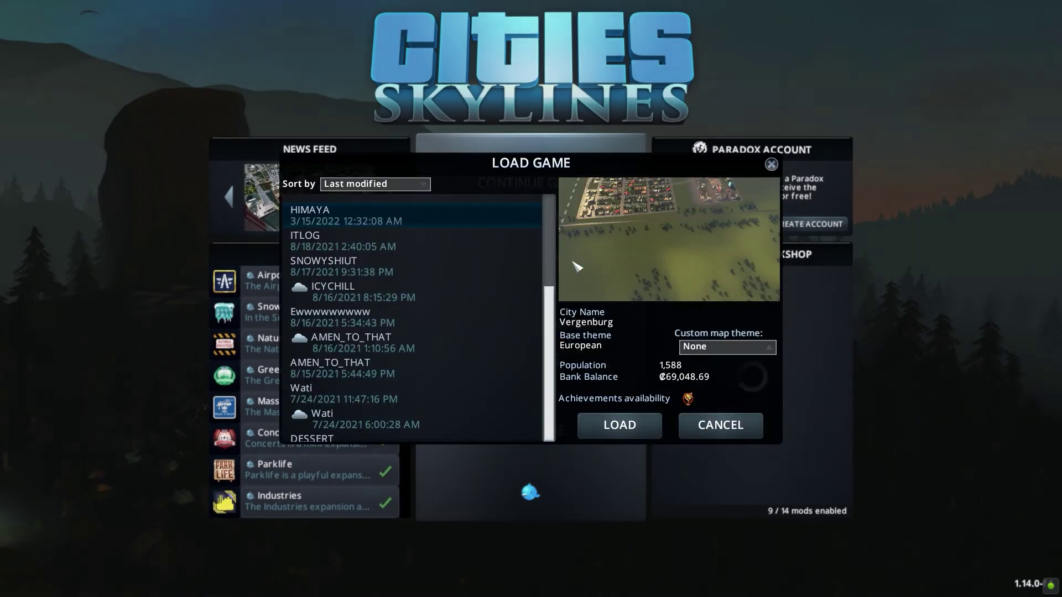
{"action": "scroll", "coordinate": [550, 295], "scroll_direction": "down", "scroll_amount": 5}
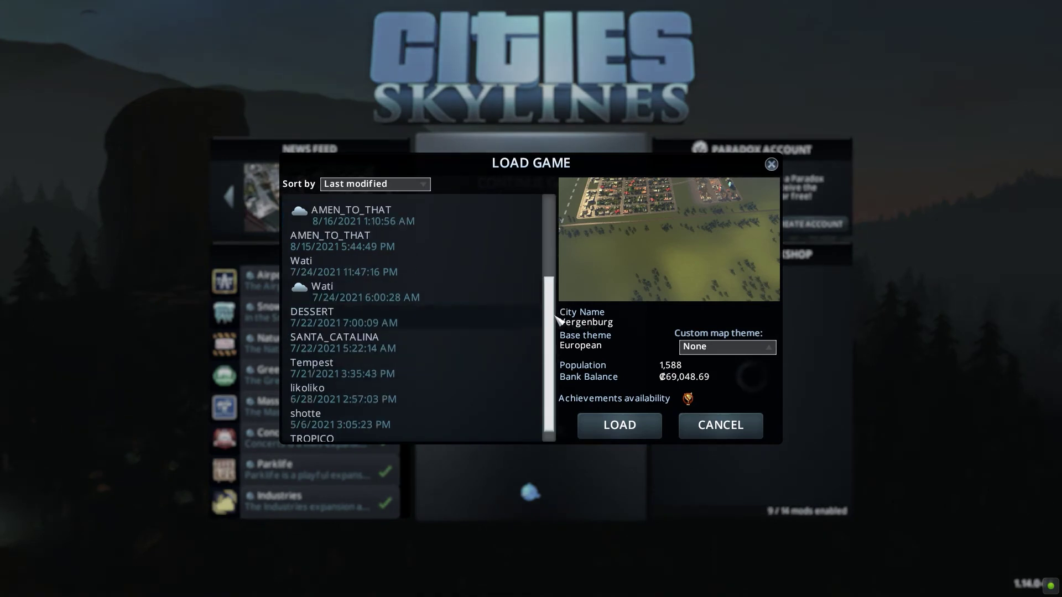
{"action": "scroll", "coordinate": [552, 310], "scroll_direction": "down", "scroll_amount": 1}
{"action": "left_click", "coordinate": [379, 438]}
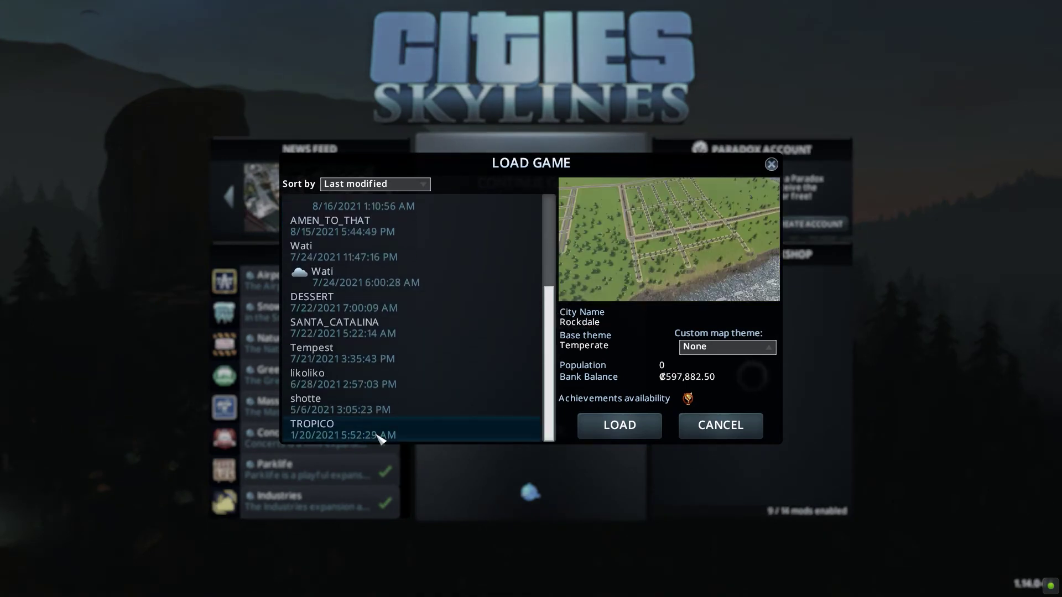
{"action": "left_click", "coordinate": [337, 413]}
{"action": "left_click", "coordinate": [363, 380]}
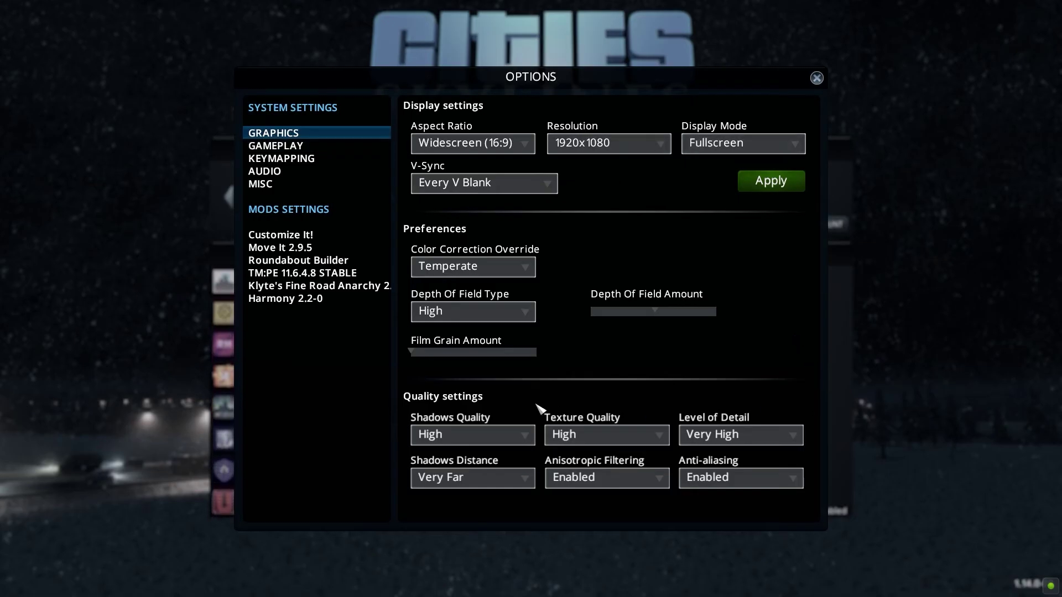
Set Shadows Quality, Texture Quality and Level of Detail to Low, Shadows Distance to Very Short.
{"action": "left_click", "coordinate": [522, 442]}
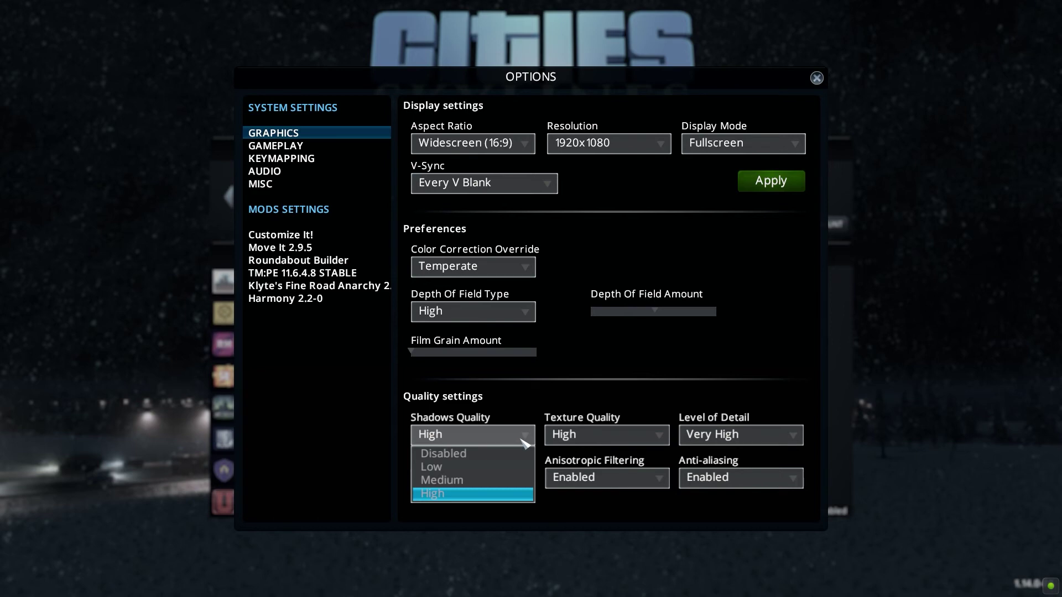
{"action": "left_click", "coordinate": [459, 468]}
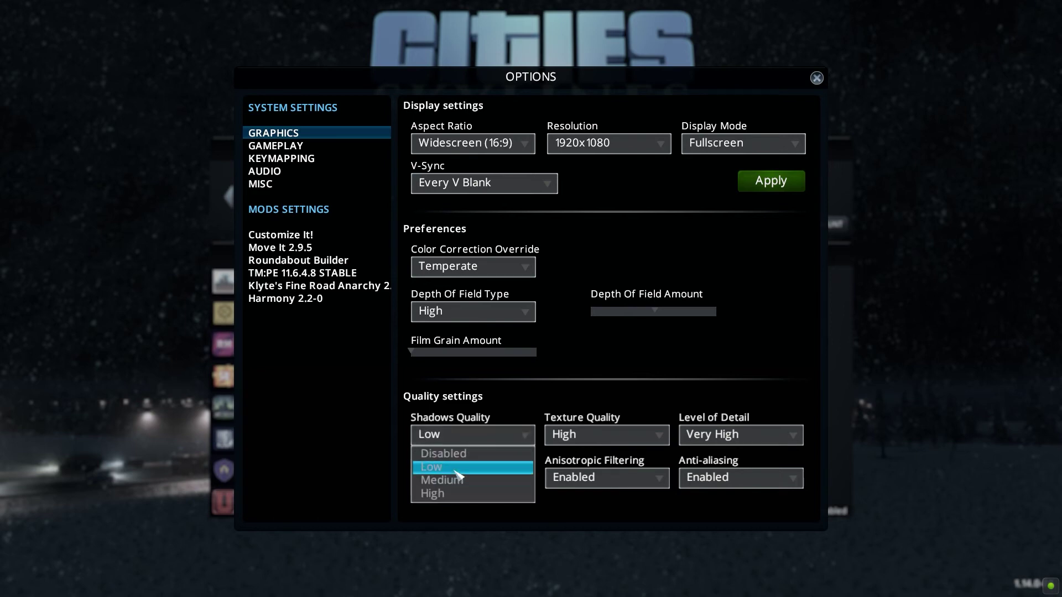
{"action": "left_click", "coordinate": [620, 440]}
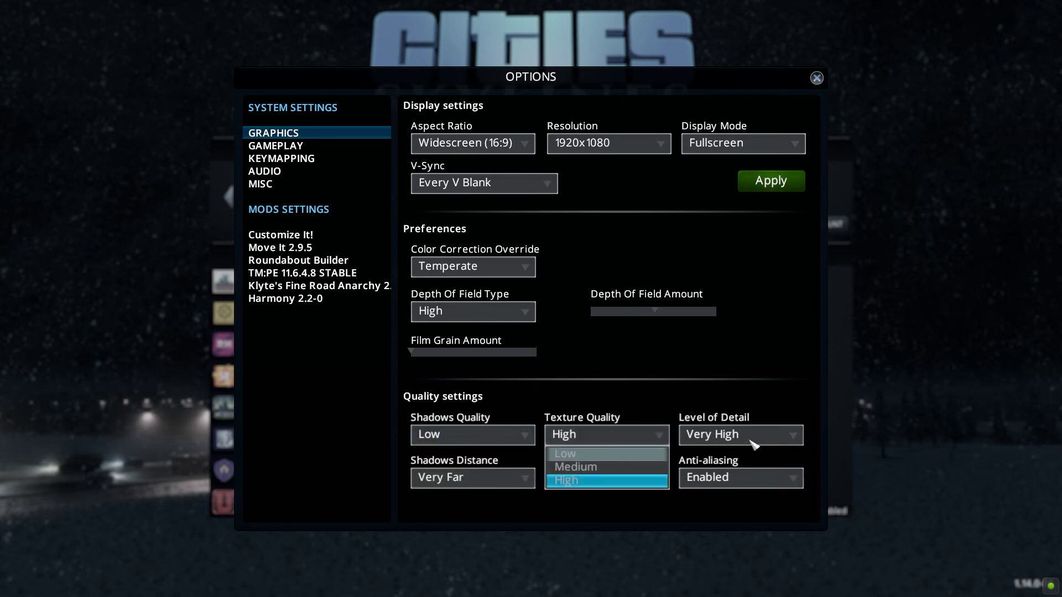
{"action": "left_click", "coordinate": [611, 454]}
{"action": "left_click", "coordinate": [717, 437]}
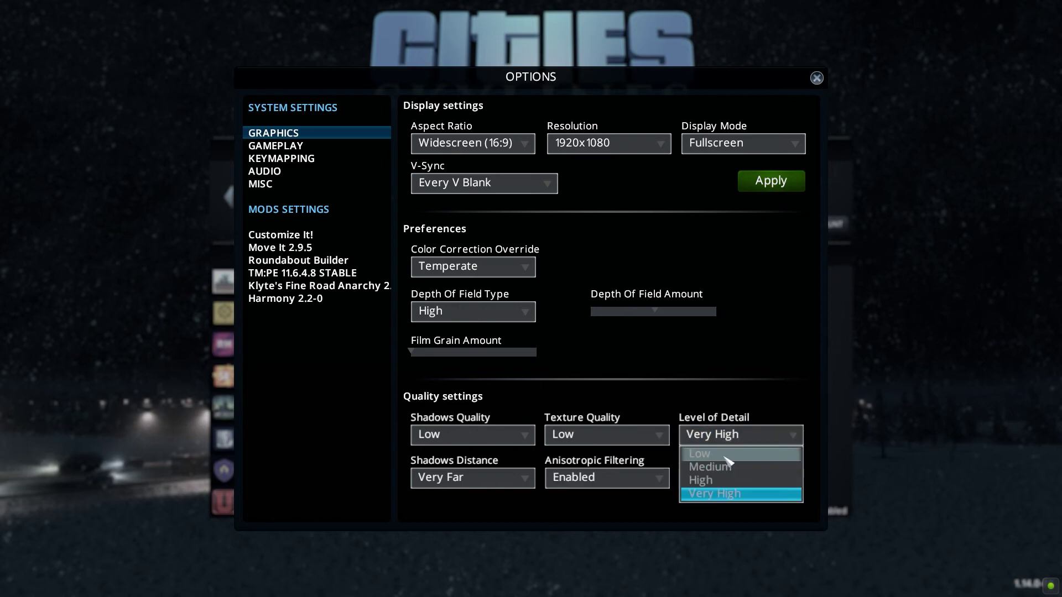
{"action": "left_click", "coordinate": [728, 455]}
{"action": "left_click", "coordinate": [500, 479]}
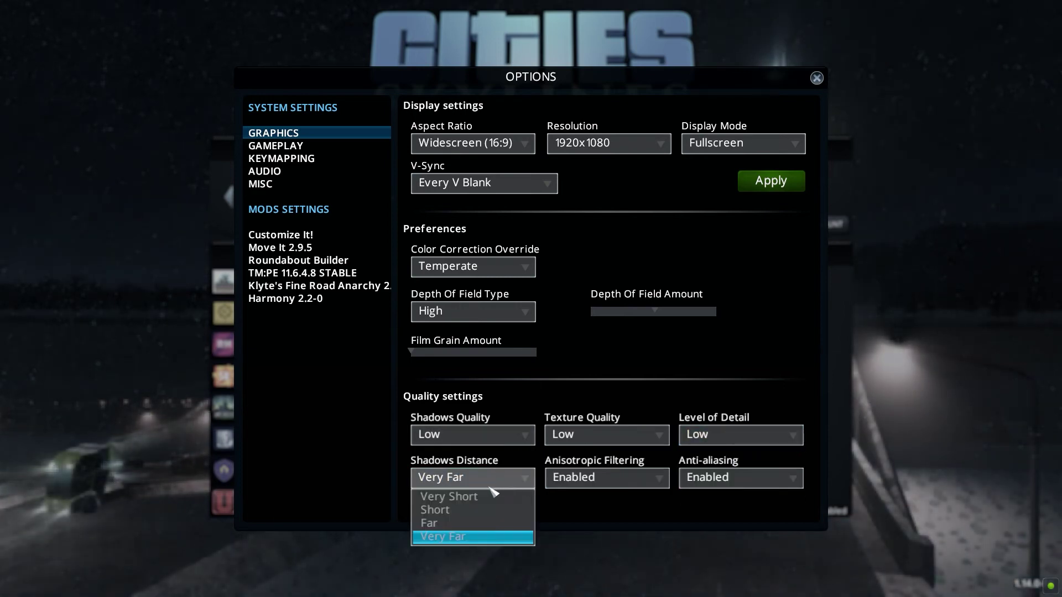
{"action": "left_click", "coordinate": [448, 496]}
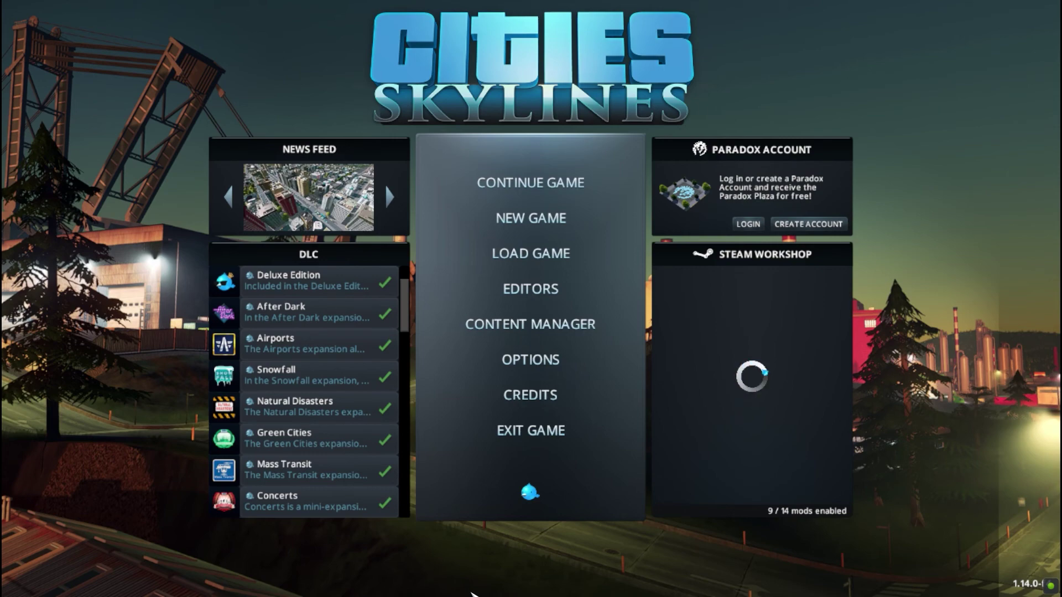
Switch the game to a window with Alt+Enter and confirm Display Mode shows Windowed in Options.
{"action": "key", "text": "alt+Return"}
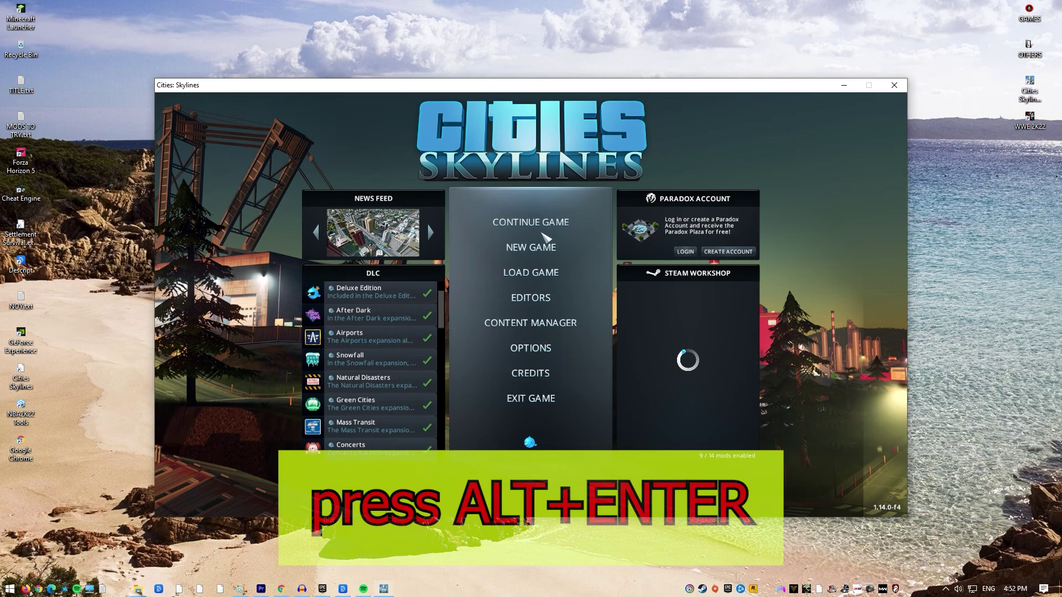
{"action": "left_click", "coordinate": [535, 348]}
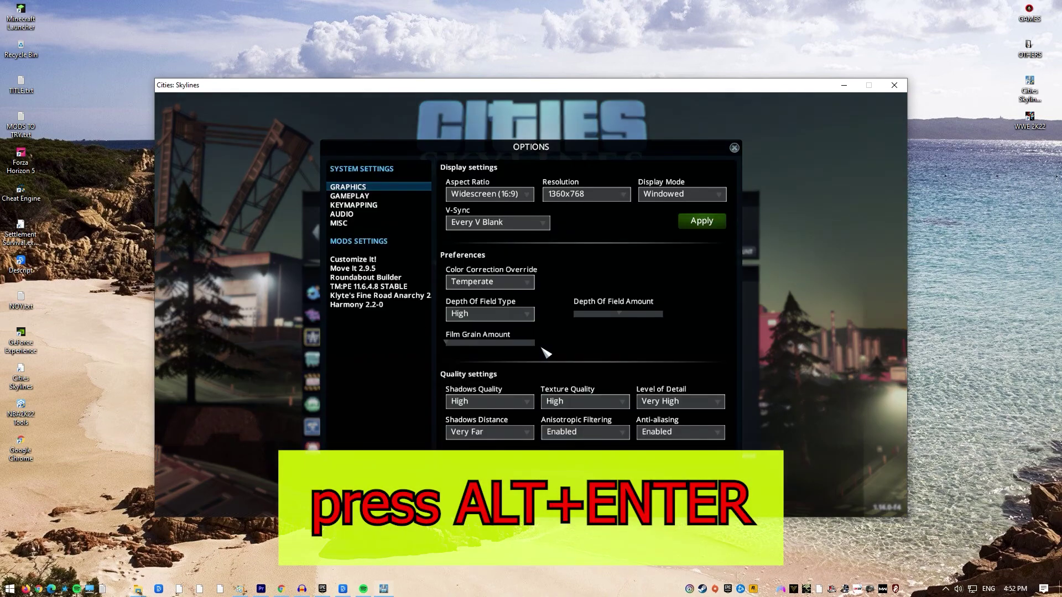
{"action": "left_click", "coordinate": [680, 198]}
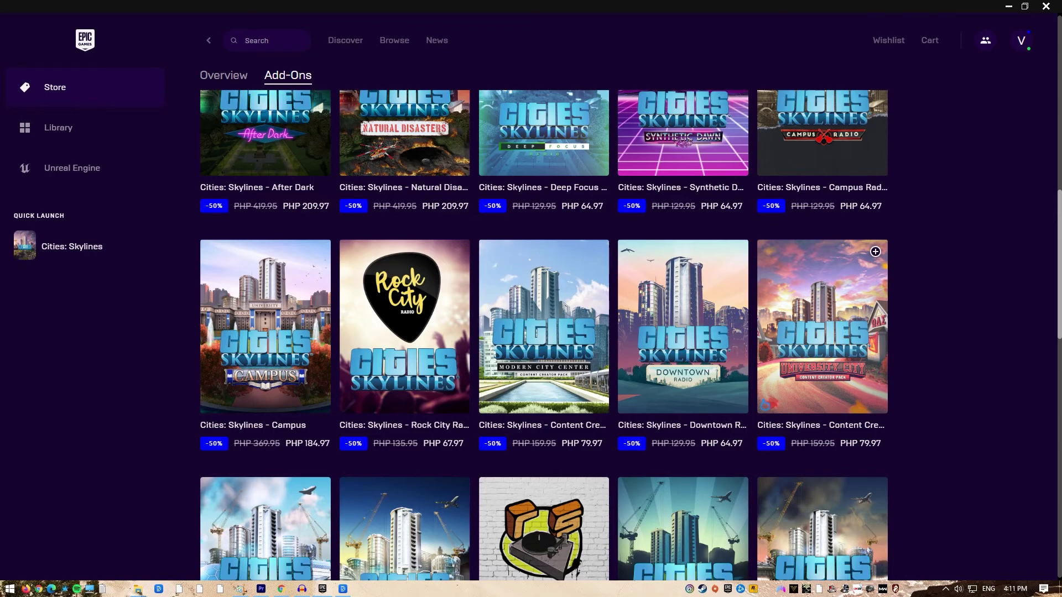
Uninstall Cities: Skylines from its Library menu and confirm the removal.
{"action": "scroll", "coordinate": [766, 405], "scroll_direction": "down", "scroll_amount": 6}
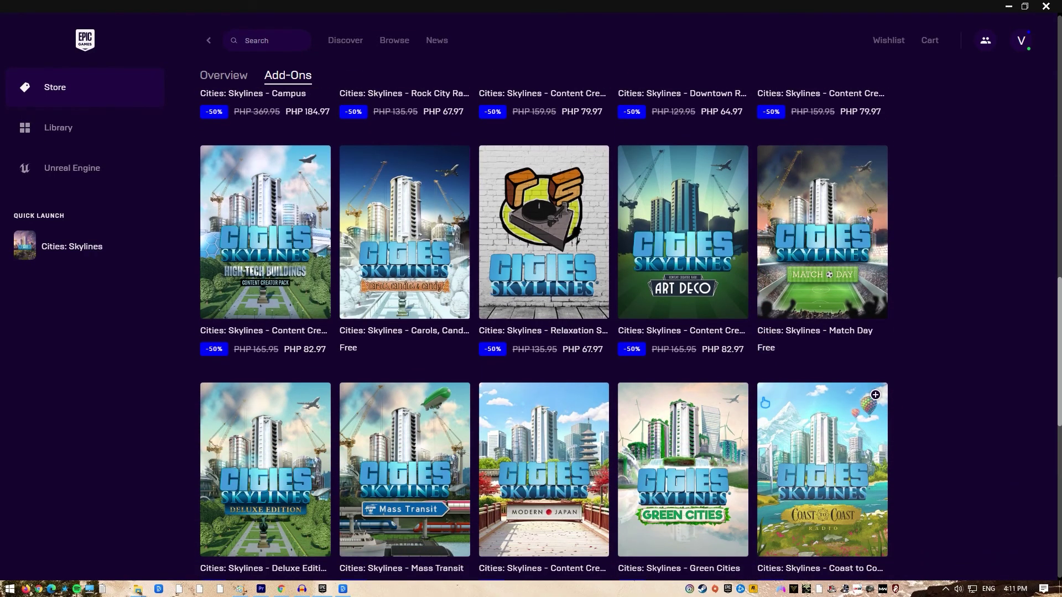
{"action": "scroll", "coordinate": [766, 403], "scroll_direction": "down", "scroll_amount": 4}
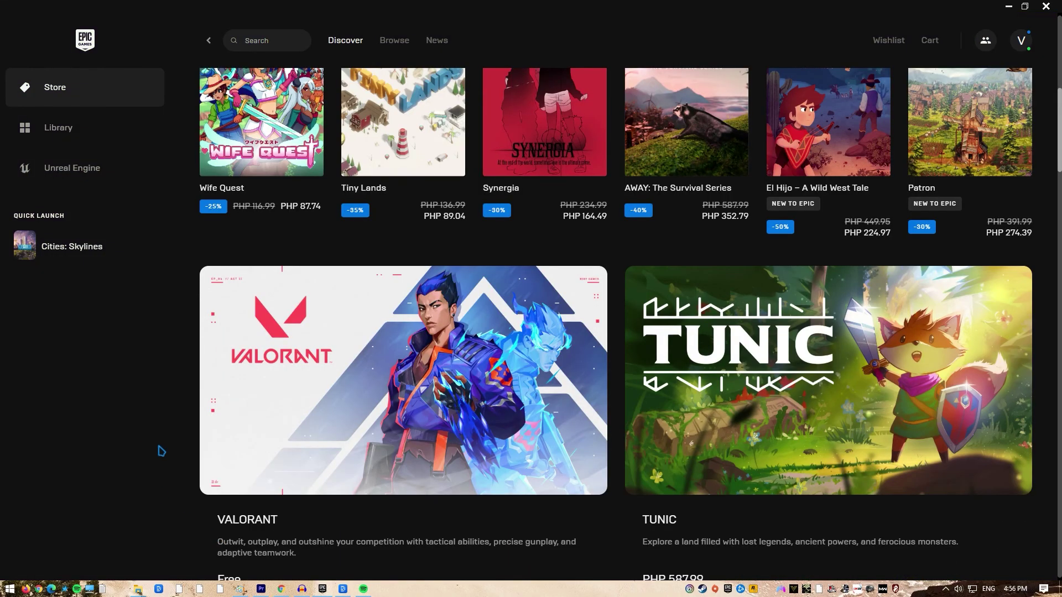
{"action": "left_click", "coordinate": [78, 127]}
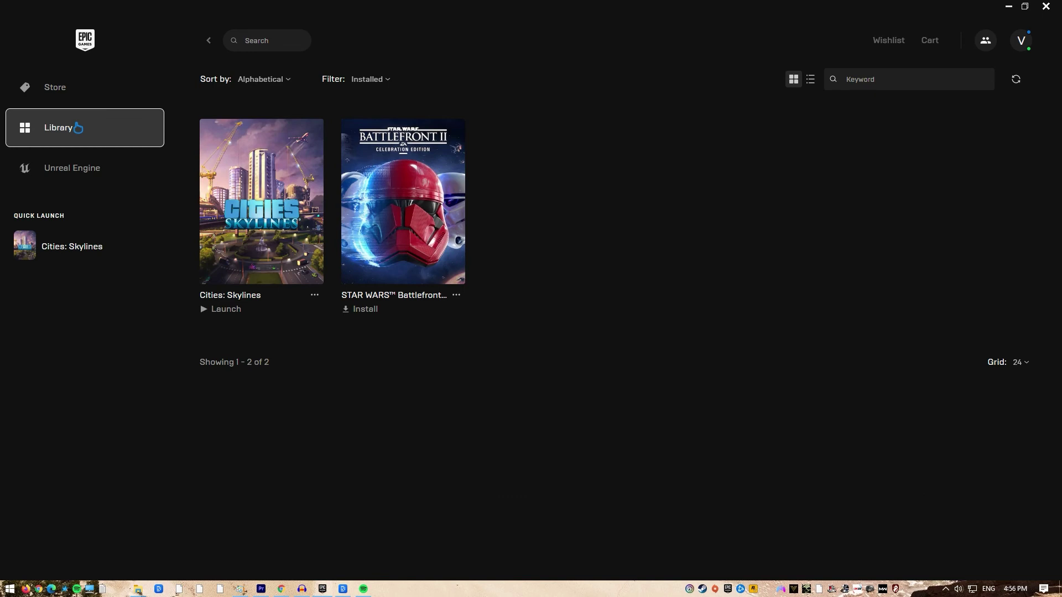
{"action": "left_click", "coordinate": [314, 296]}
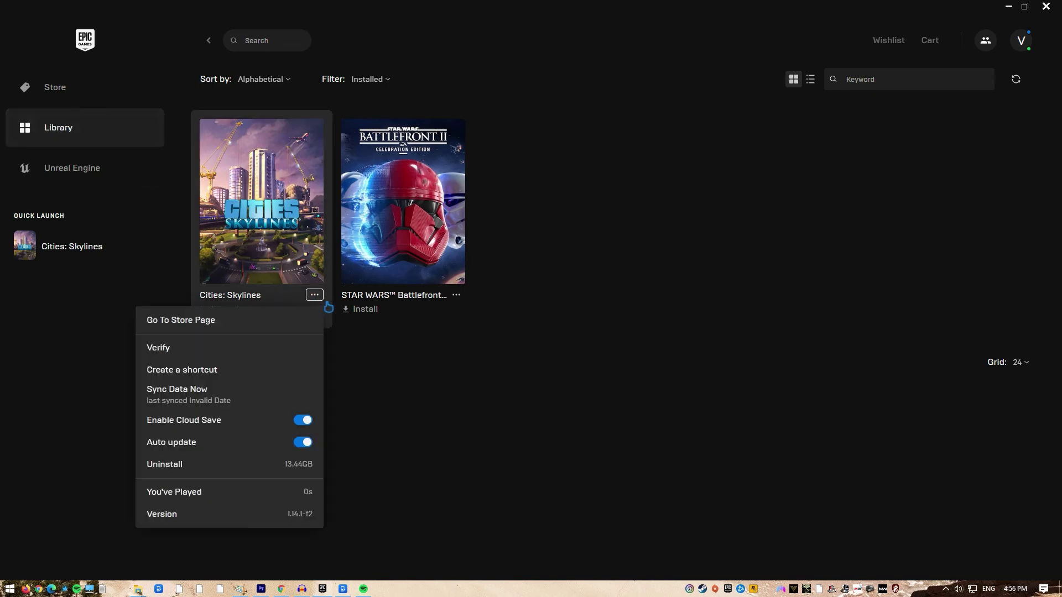
{"action": "left_click", "coordinate": [231, 471]}
{"action": "left_click", "coordinate": [539, 336]}
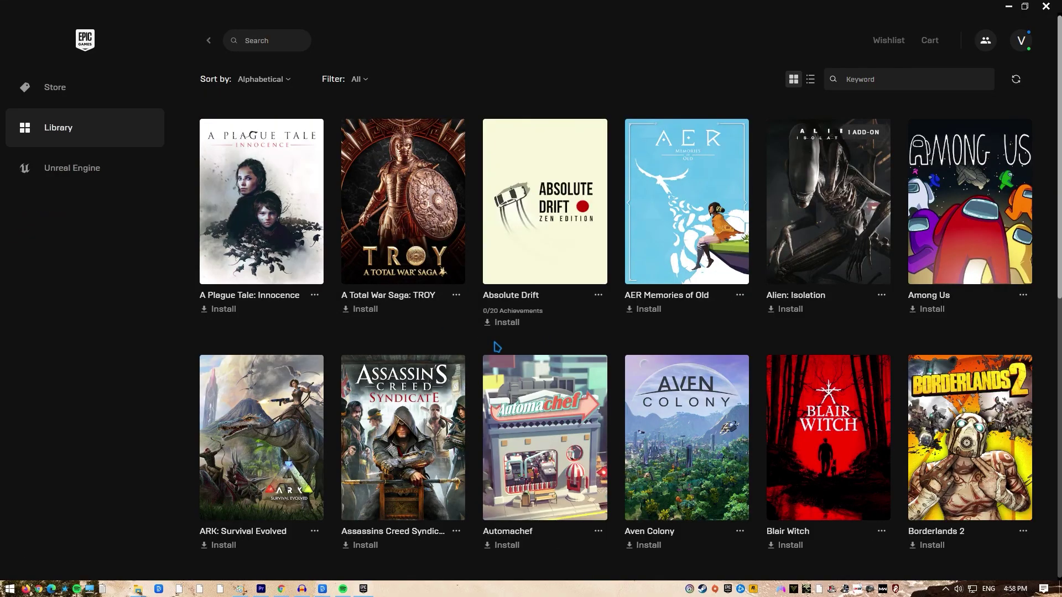
Start installing Cities: Skylines again from the full library, accepting the install location.
{"action": "scroll", "coordinate": [496, 346], "scroll_direction": "down", "scroll_amount": 6}
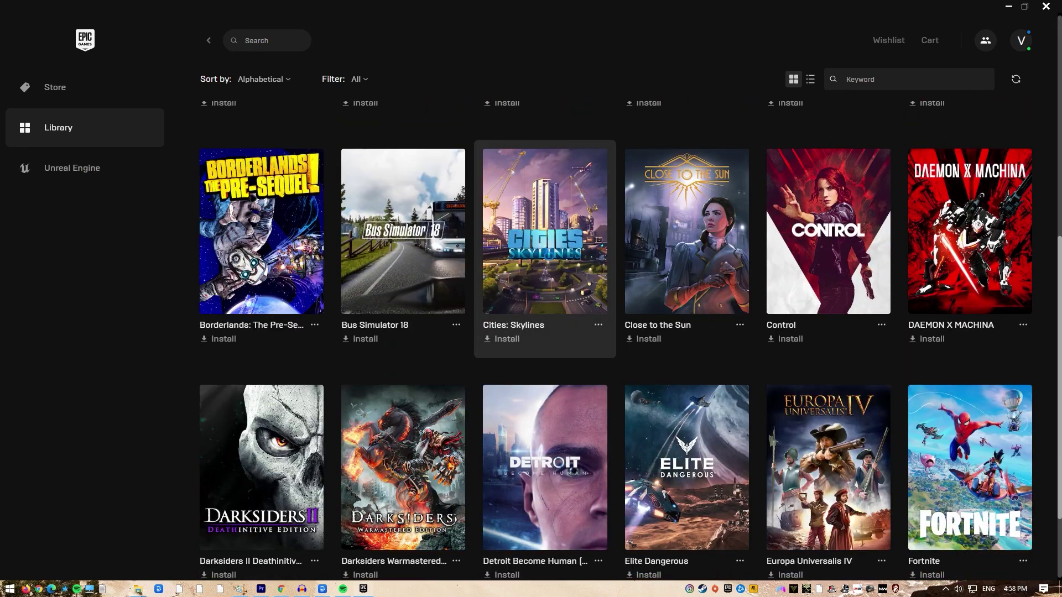
{"action": "left_click", "coordinate": [512, 339]}
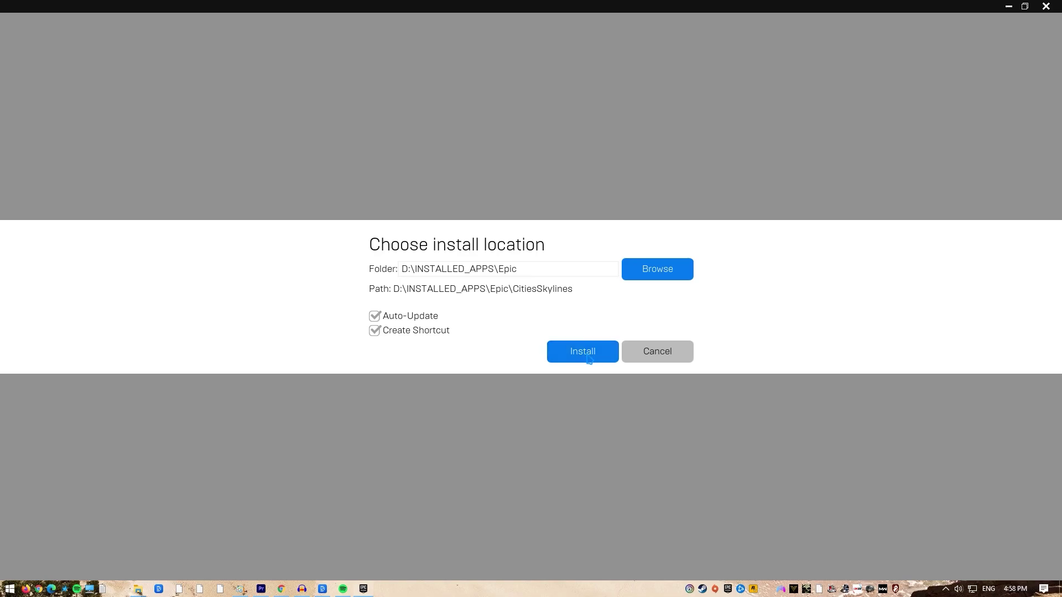
{"action": "left_click", "coordinate": [586, 355]}
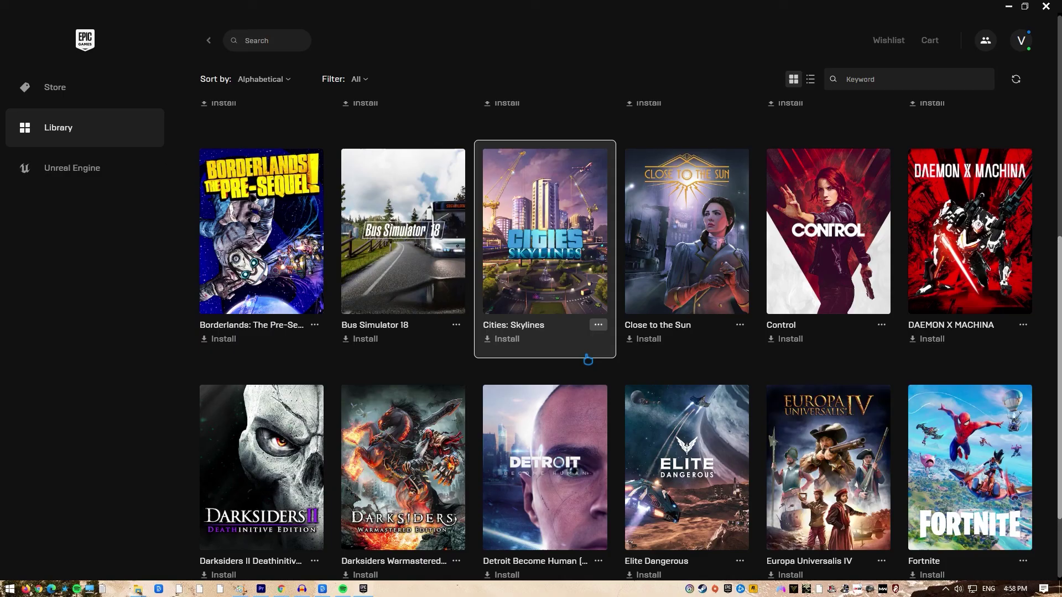